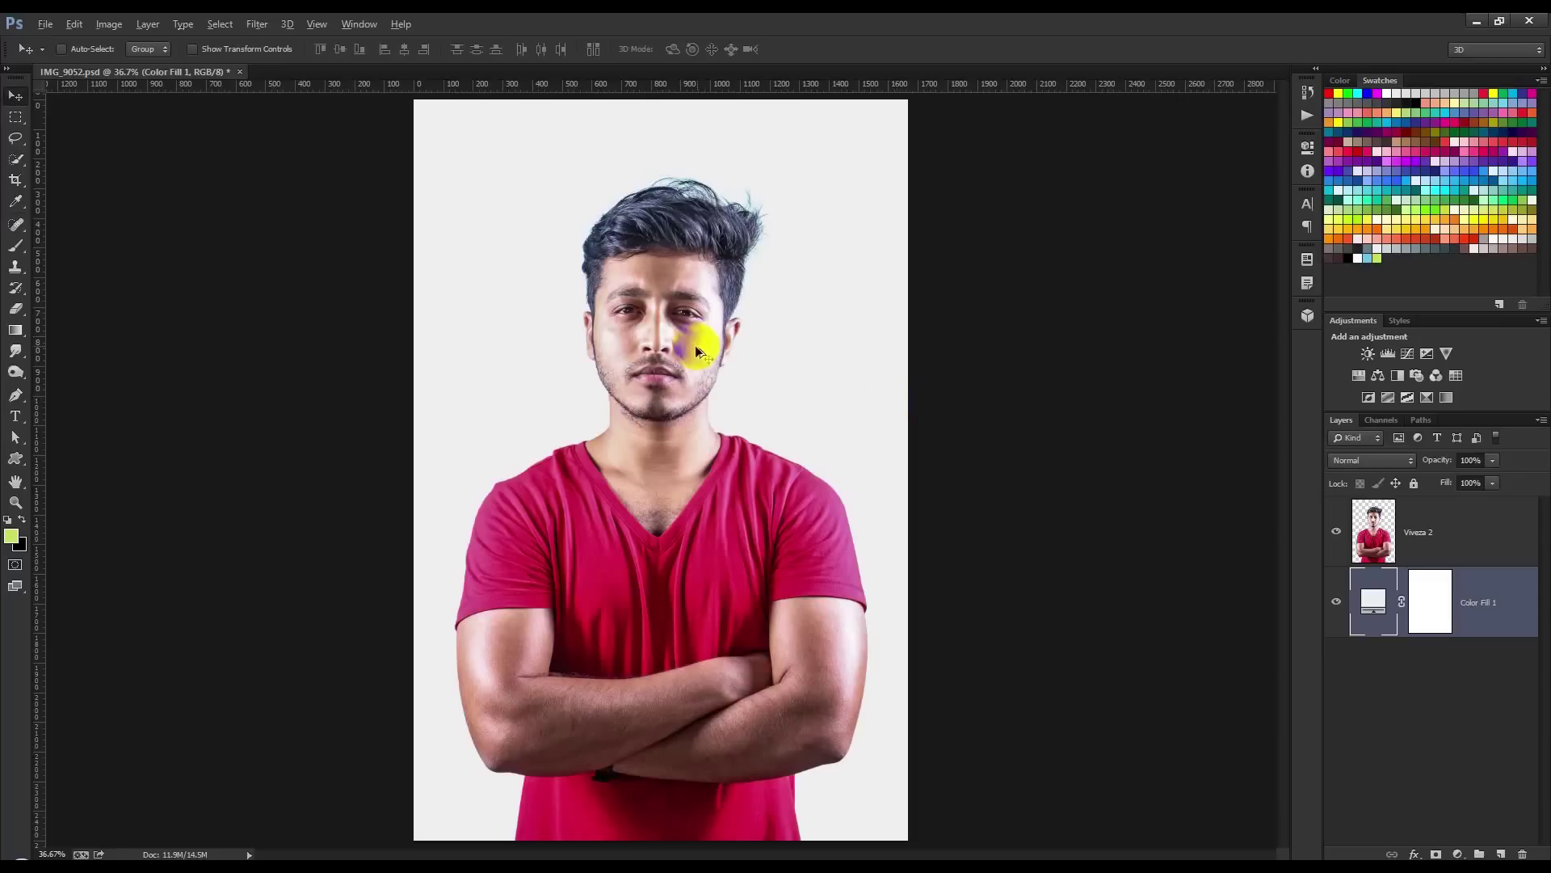
pyautogui.scroll(5, 634, 303)
pyautogui.scroll(-2, 633, 301)
pyautogui.scroll(-2, 632, 302)
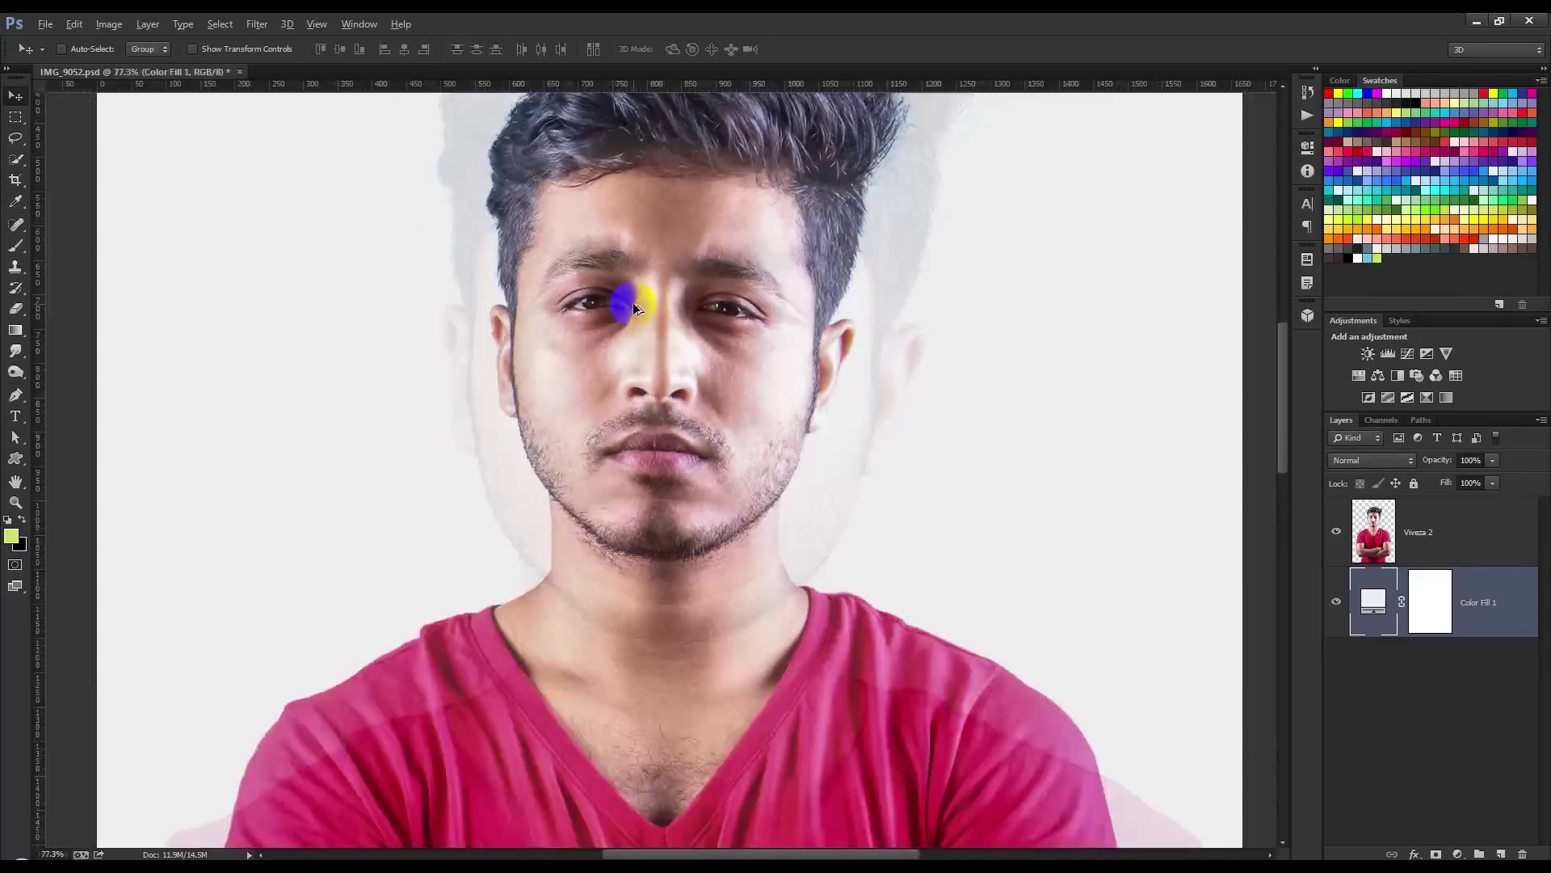
pyautogui.scroll(-2, 633, 302)
pyautogui.scroll(-2, 633, 302)
pyautogui.scroll(-1, 842, 600)
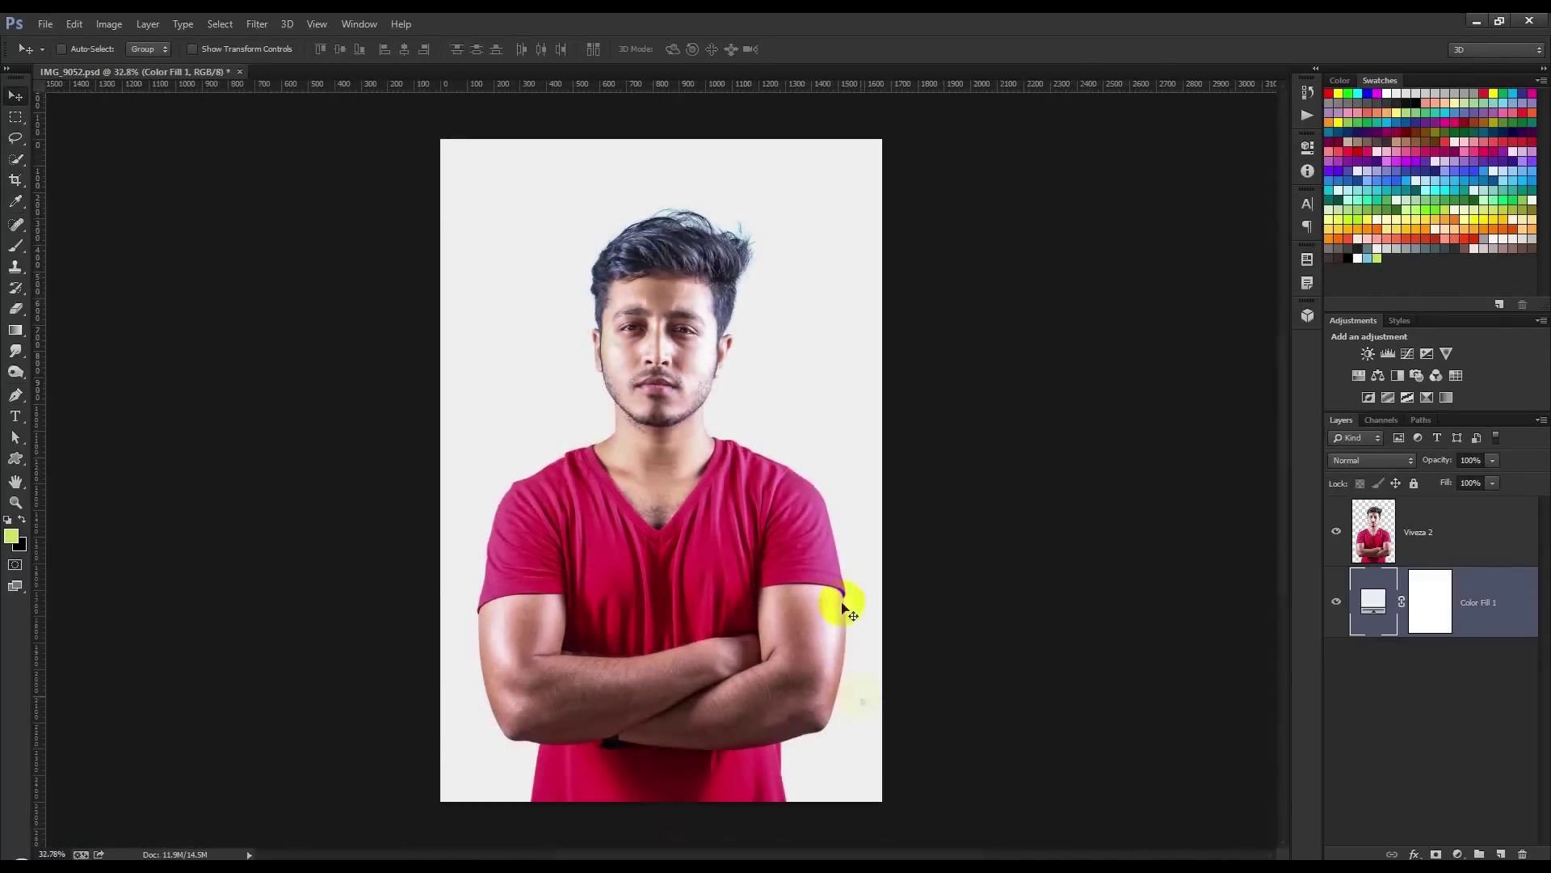
pyautogui.scroll(2, 682, 324)
pyautogui.scroll(1, 683, 325)
pyautogui.scroll(1, 683, 325)
pyautogui.scroll(1, 683, 324)
pyautogui.scroll(-1, 683, 324)
pyautogui.scroll(1, 683, 325)
pyautogui.scroll(-2, 640, 304)
pyautogui.scroll(-1, 639, 304)
pyautogui.scroll(1, 639, 309)
pyautogui.scroll(-1, 639, 310)
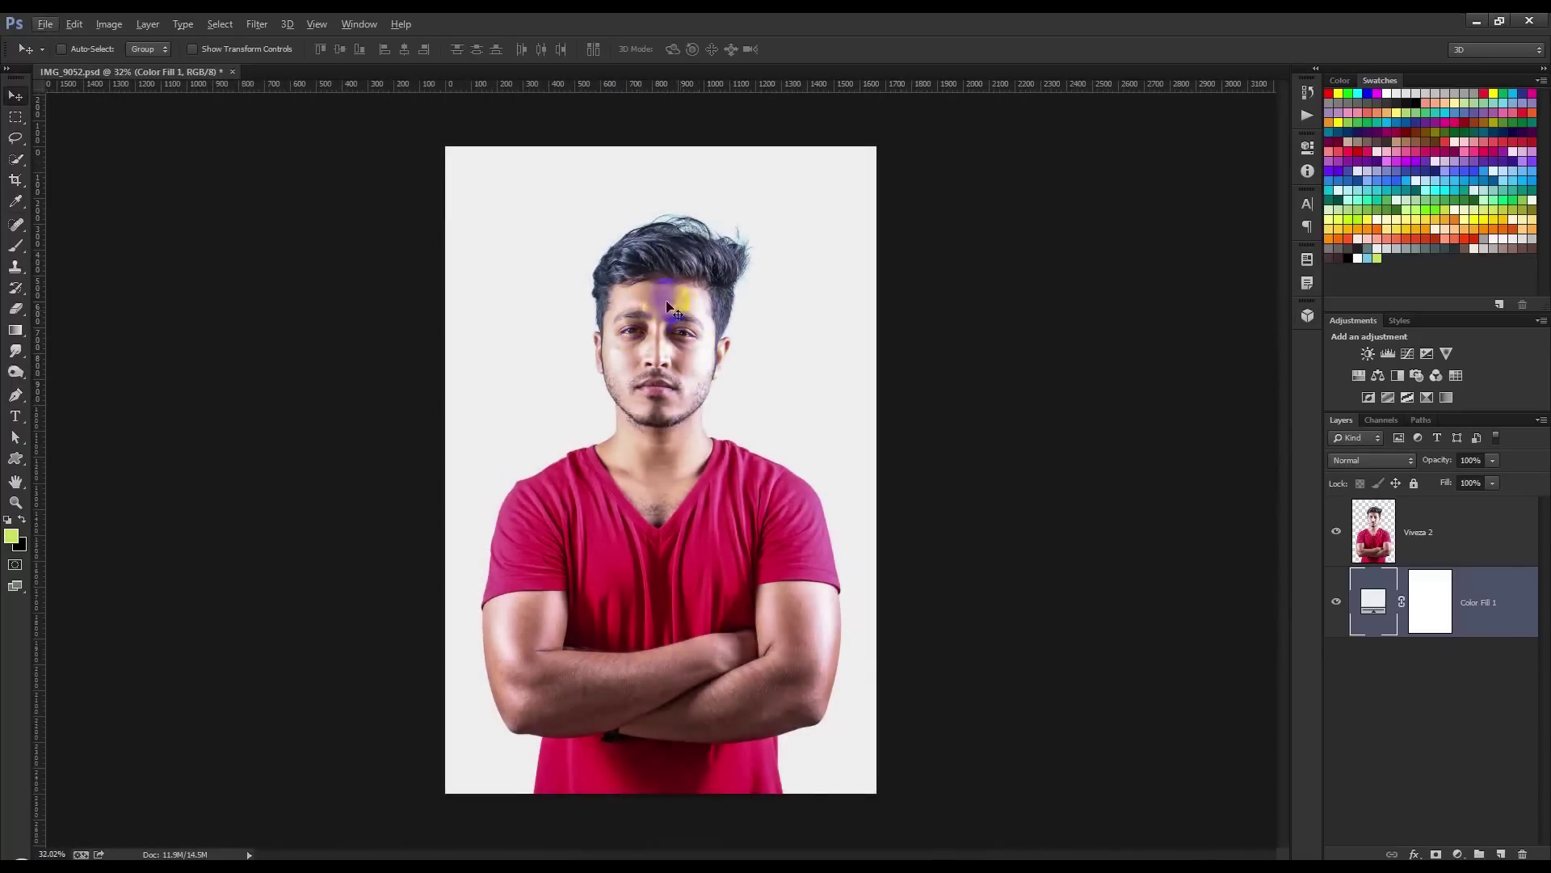
# Create a new 1920 x 1080 px document at 72 ppi
pyautogui.click(1420, 547)
pyautogui.click(47, 25)
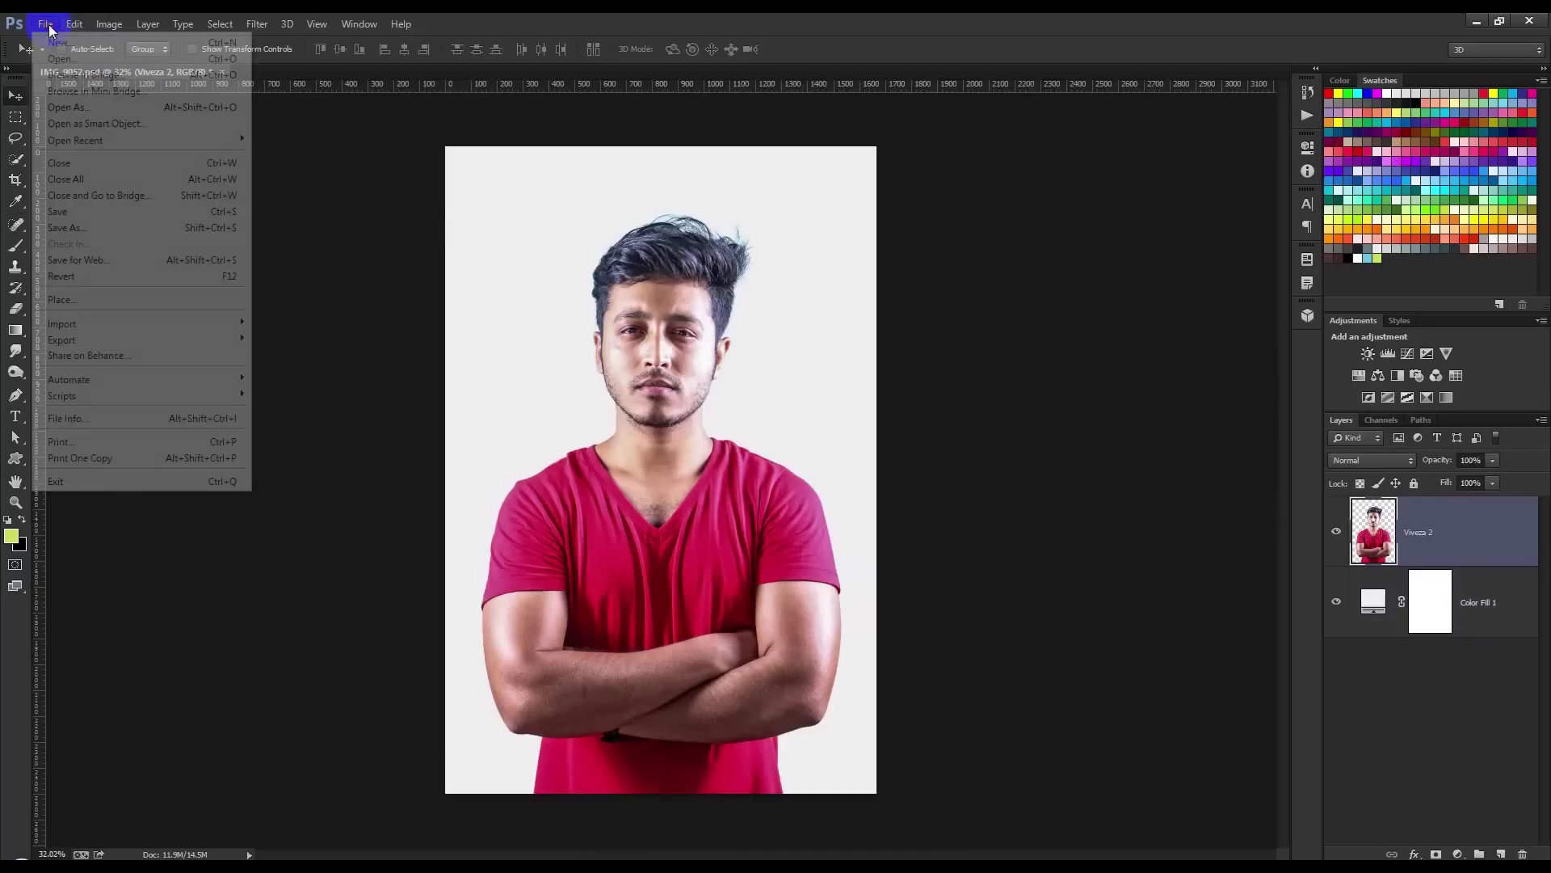
pyautogui.click(48, 43)
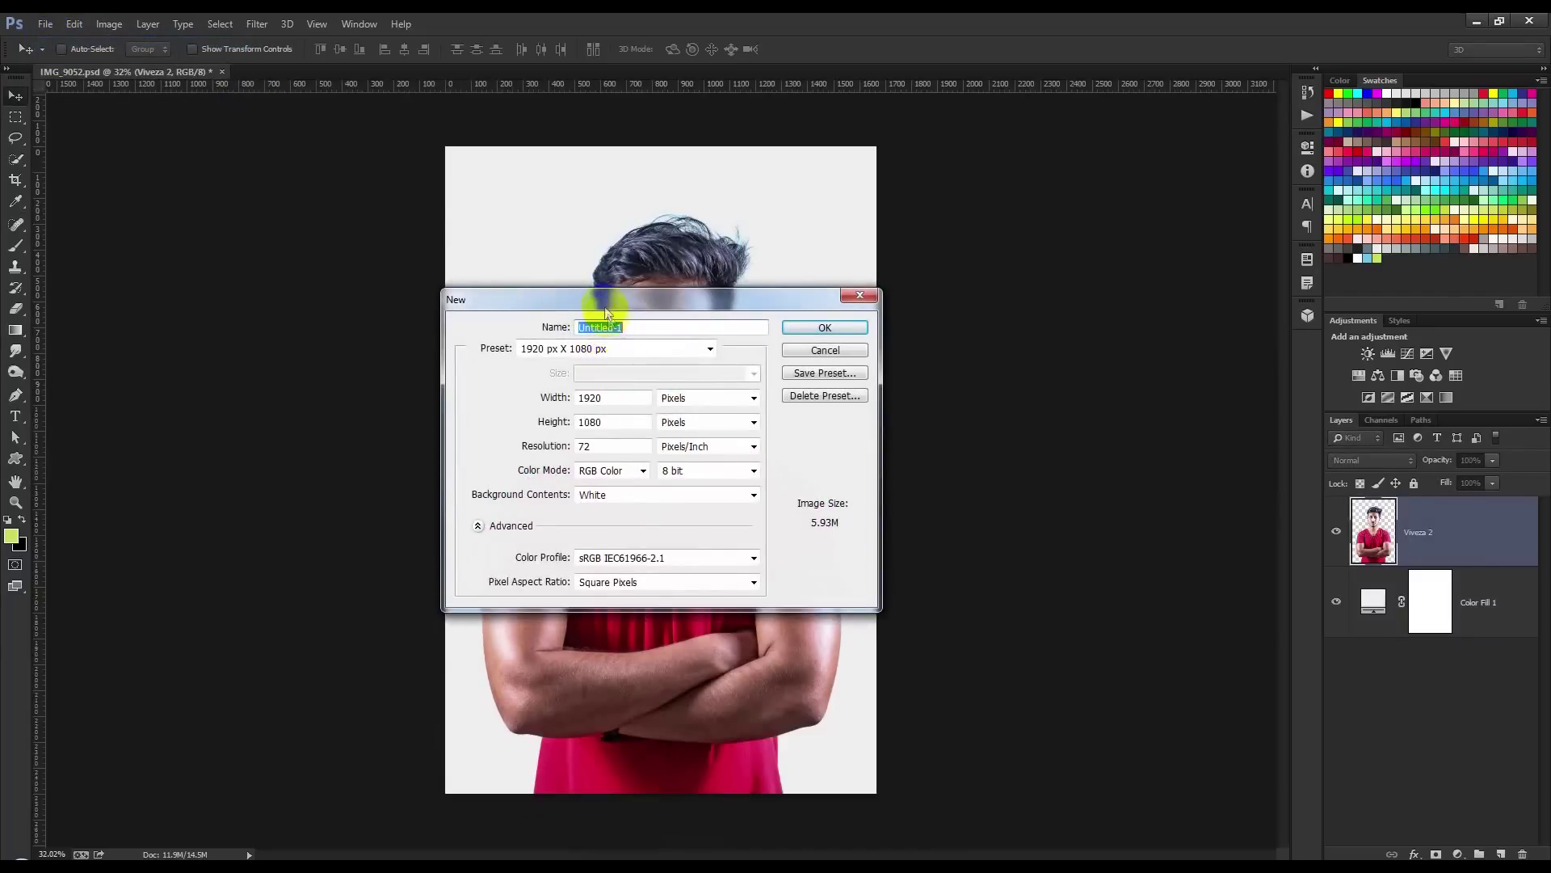
pyautogui.moveTo(606, 313); pyautogui.dragTo(603, 271)
pyautogui.doubleClick(615, 355)
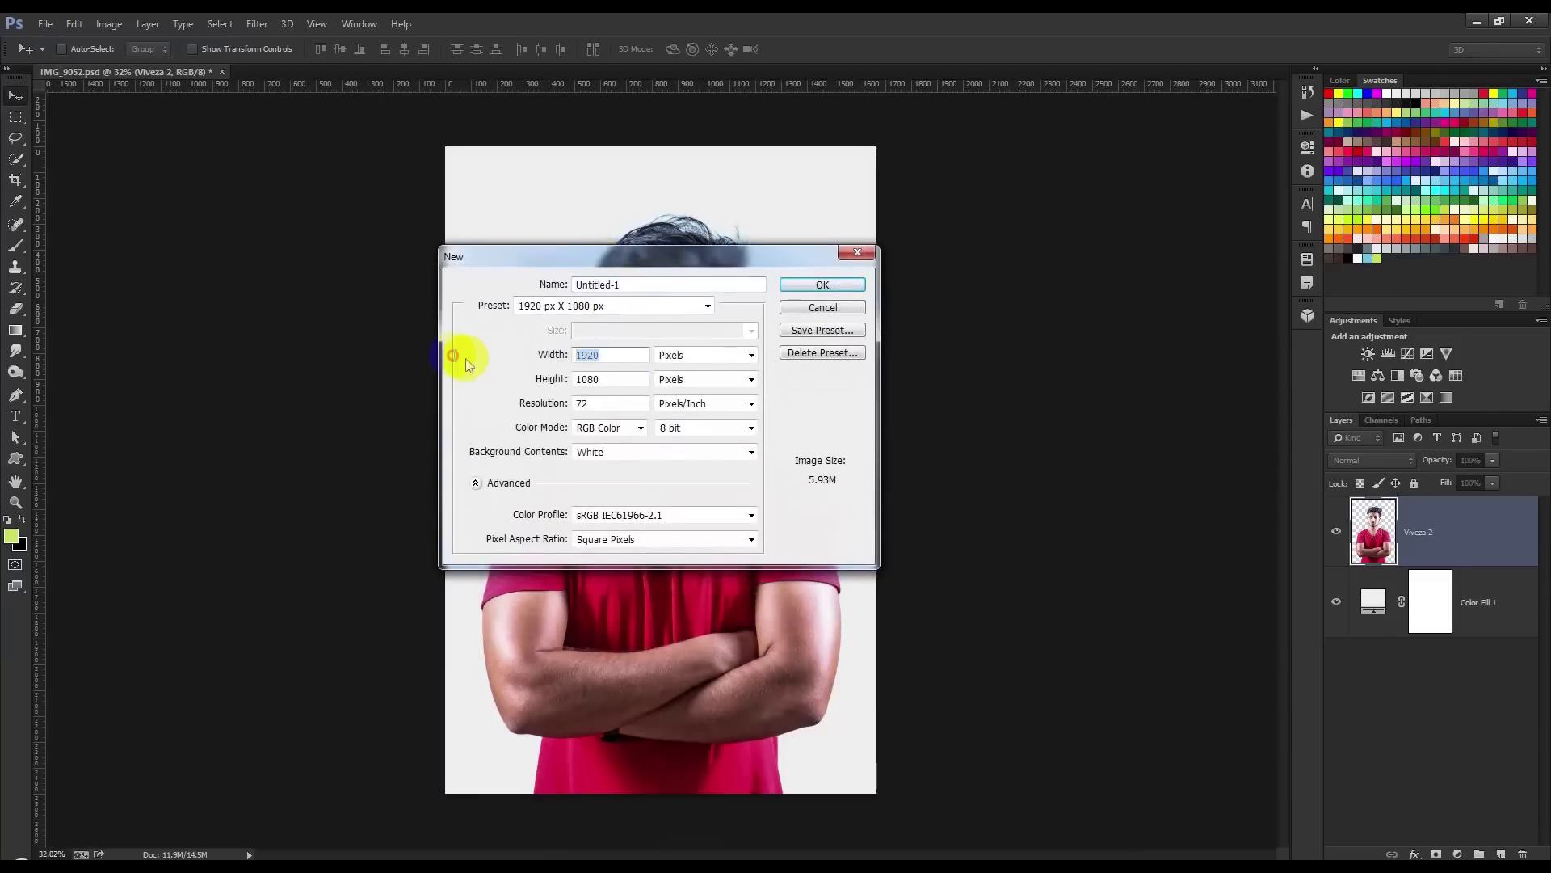
pyautogui.doubleClick(628, 380)
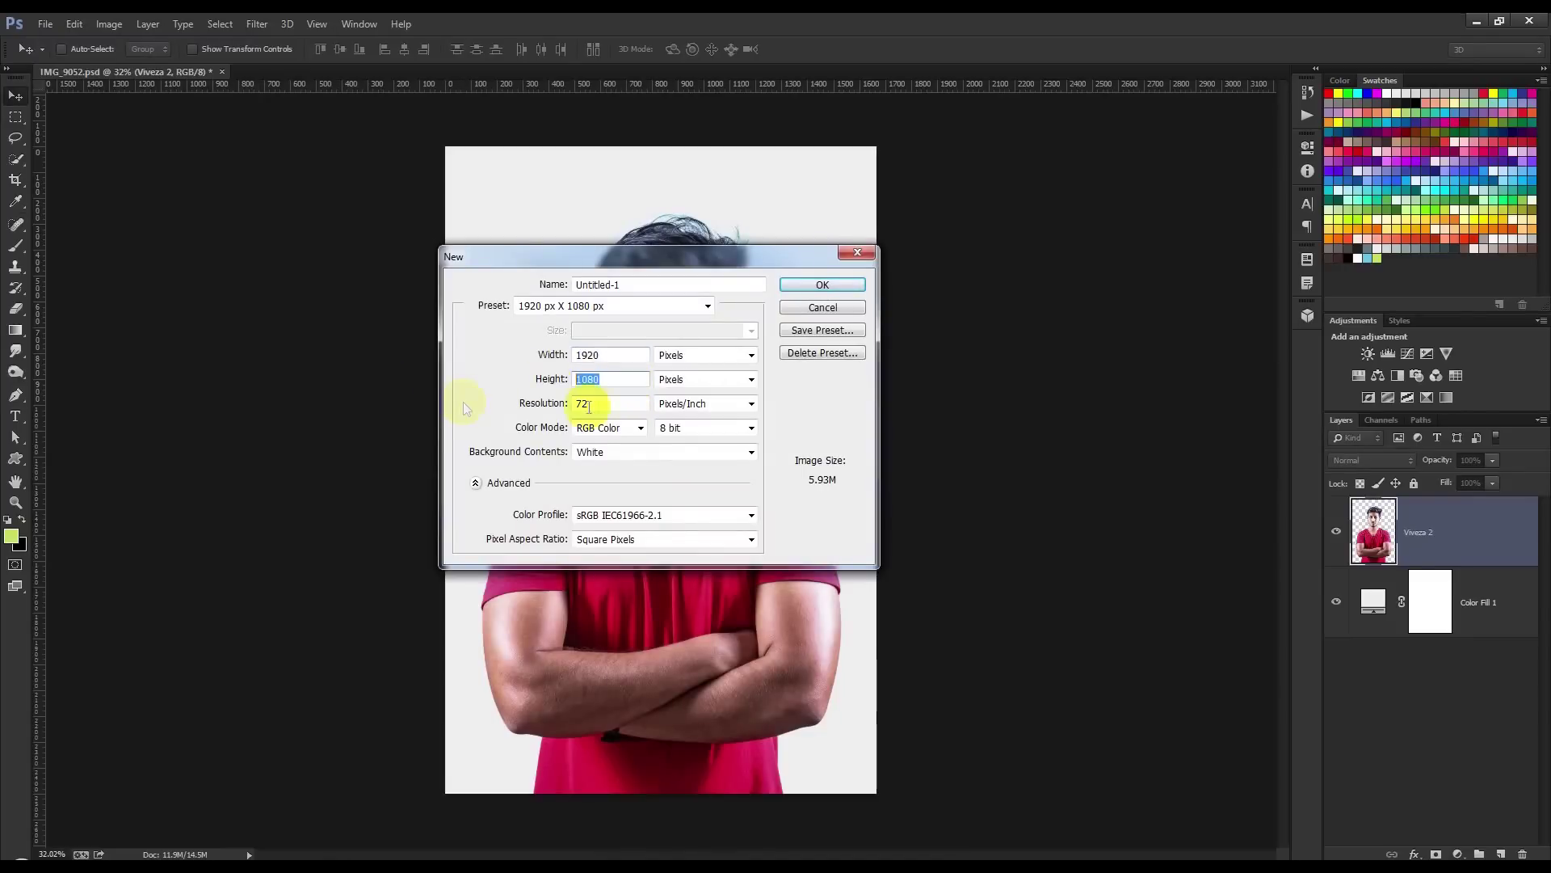
pyautogui.press('Tab')
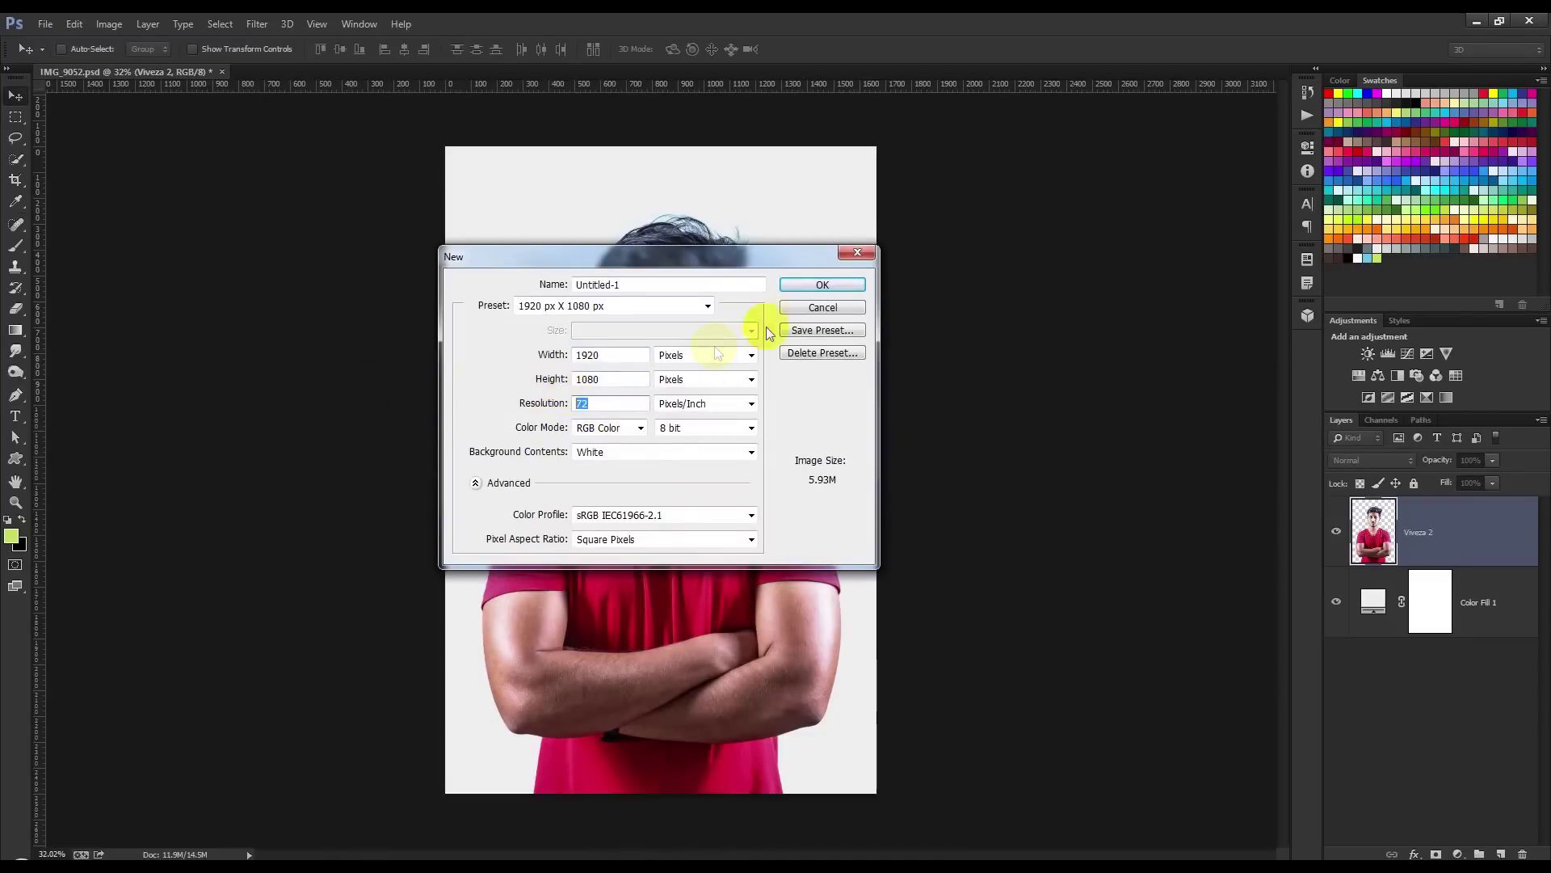
pyautogui.click(809, 287)
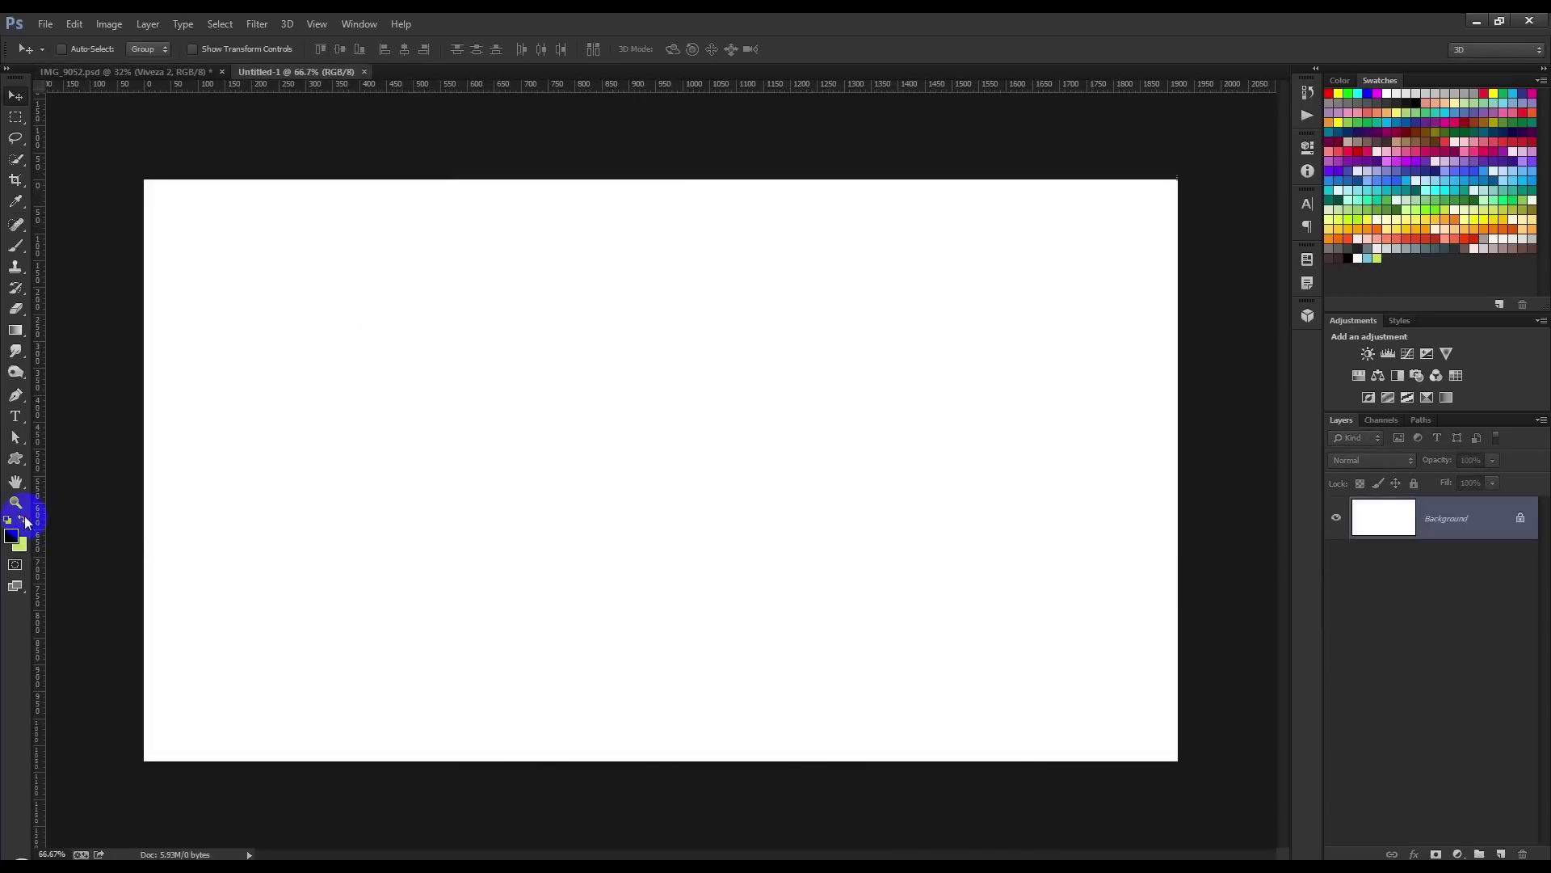
# Fill the new canvas solid black with the Paint Bucket and go back to the portrait
pyautogui.click(13, 343)
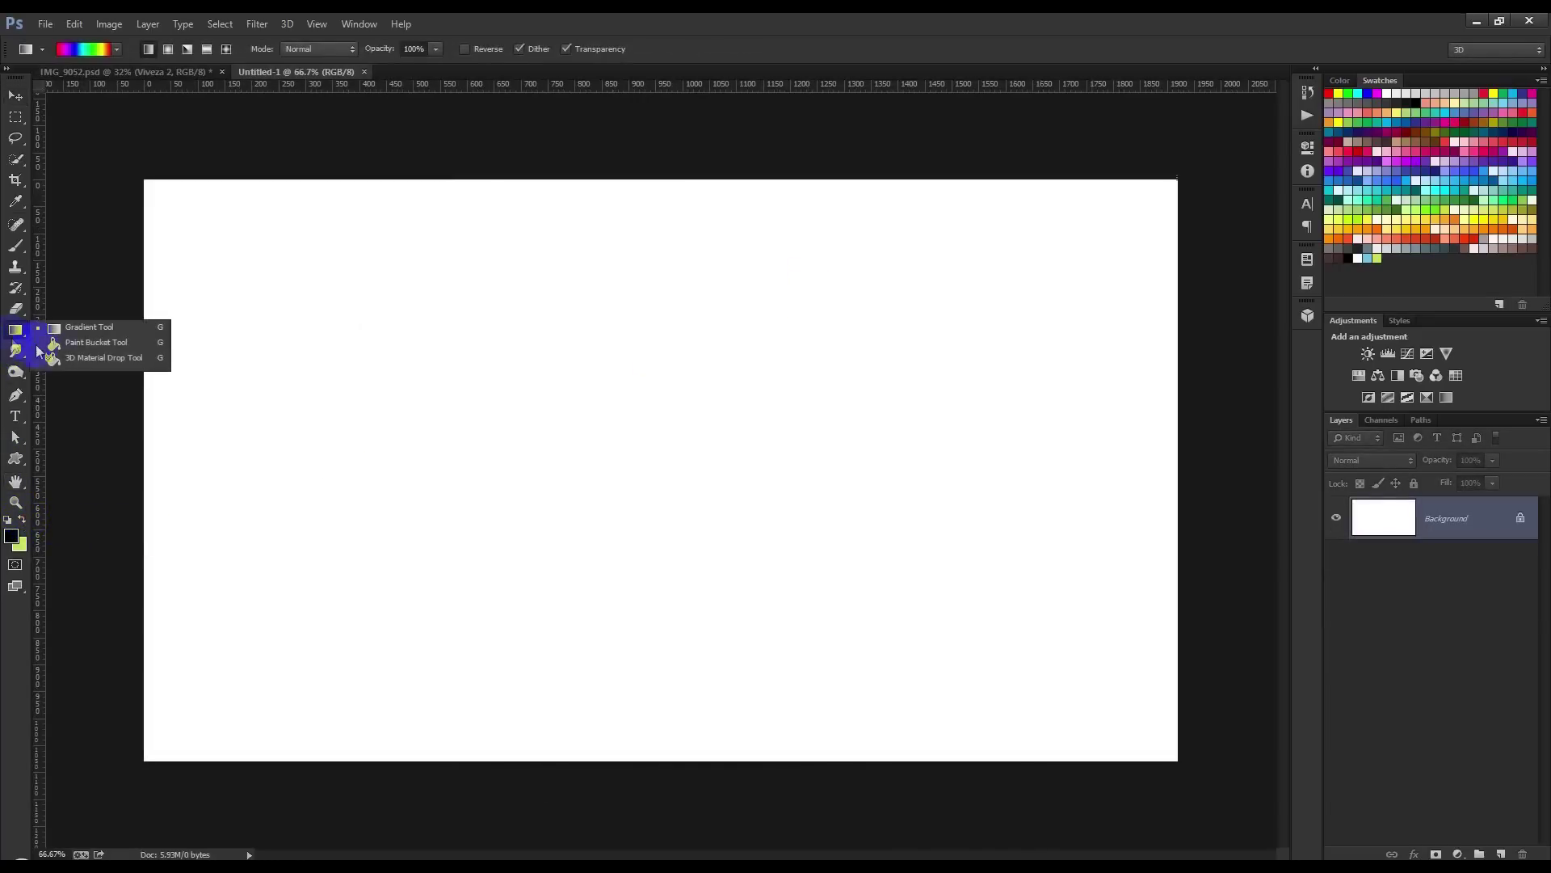
pyautogui.click(71, 346)
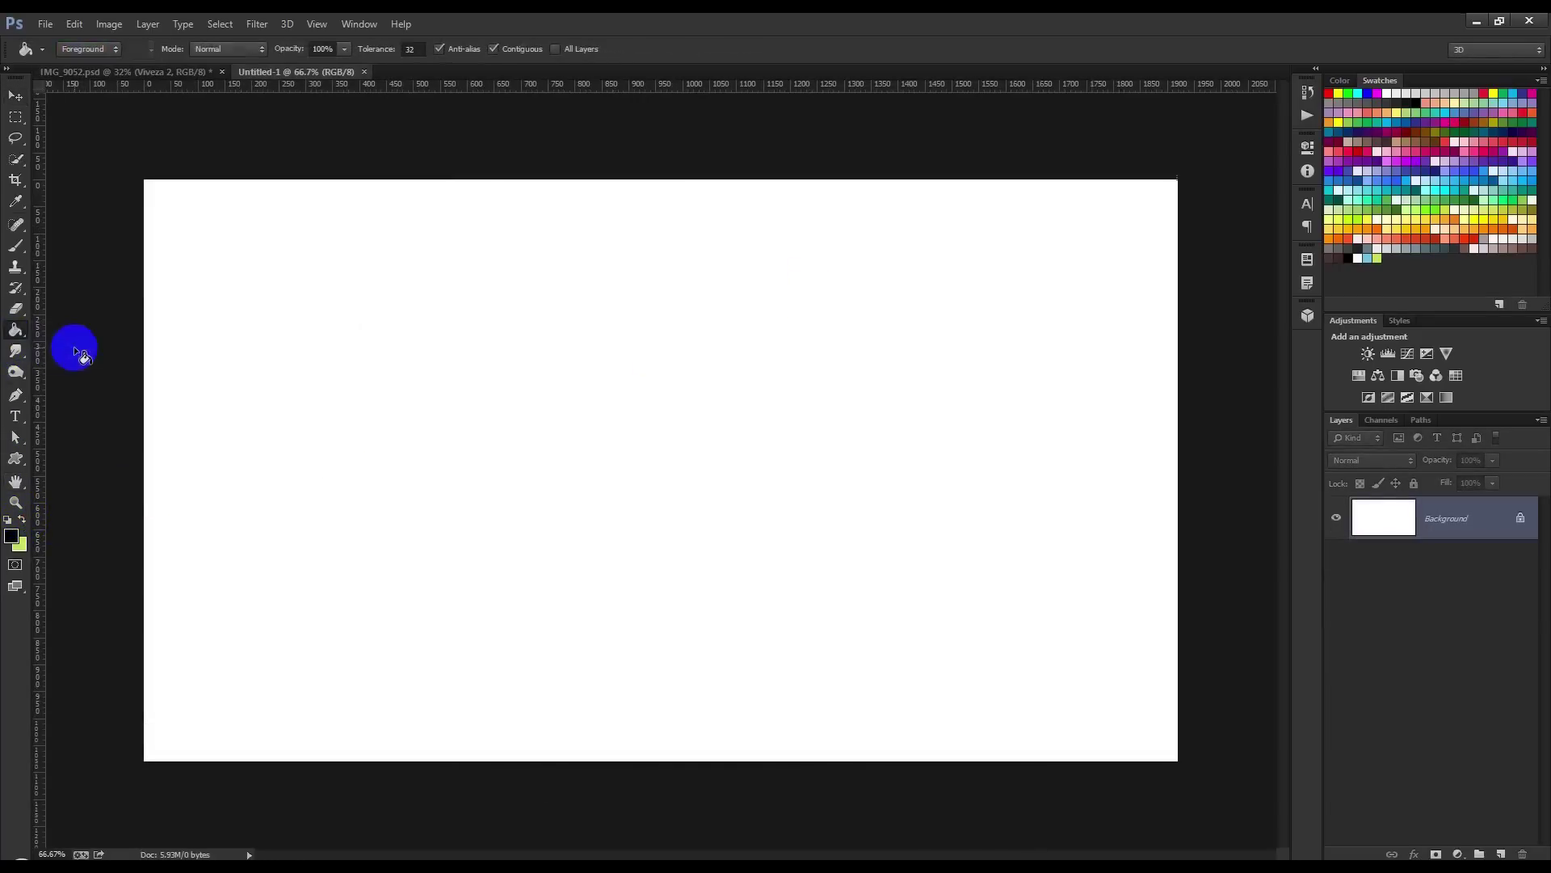
pyautogui.click(639, 400)
pyautogui.click(15, 95)
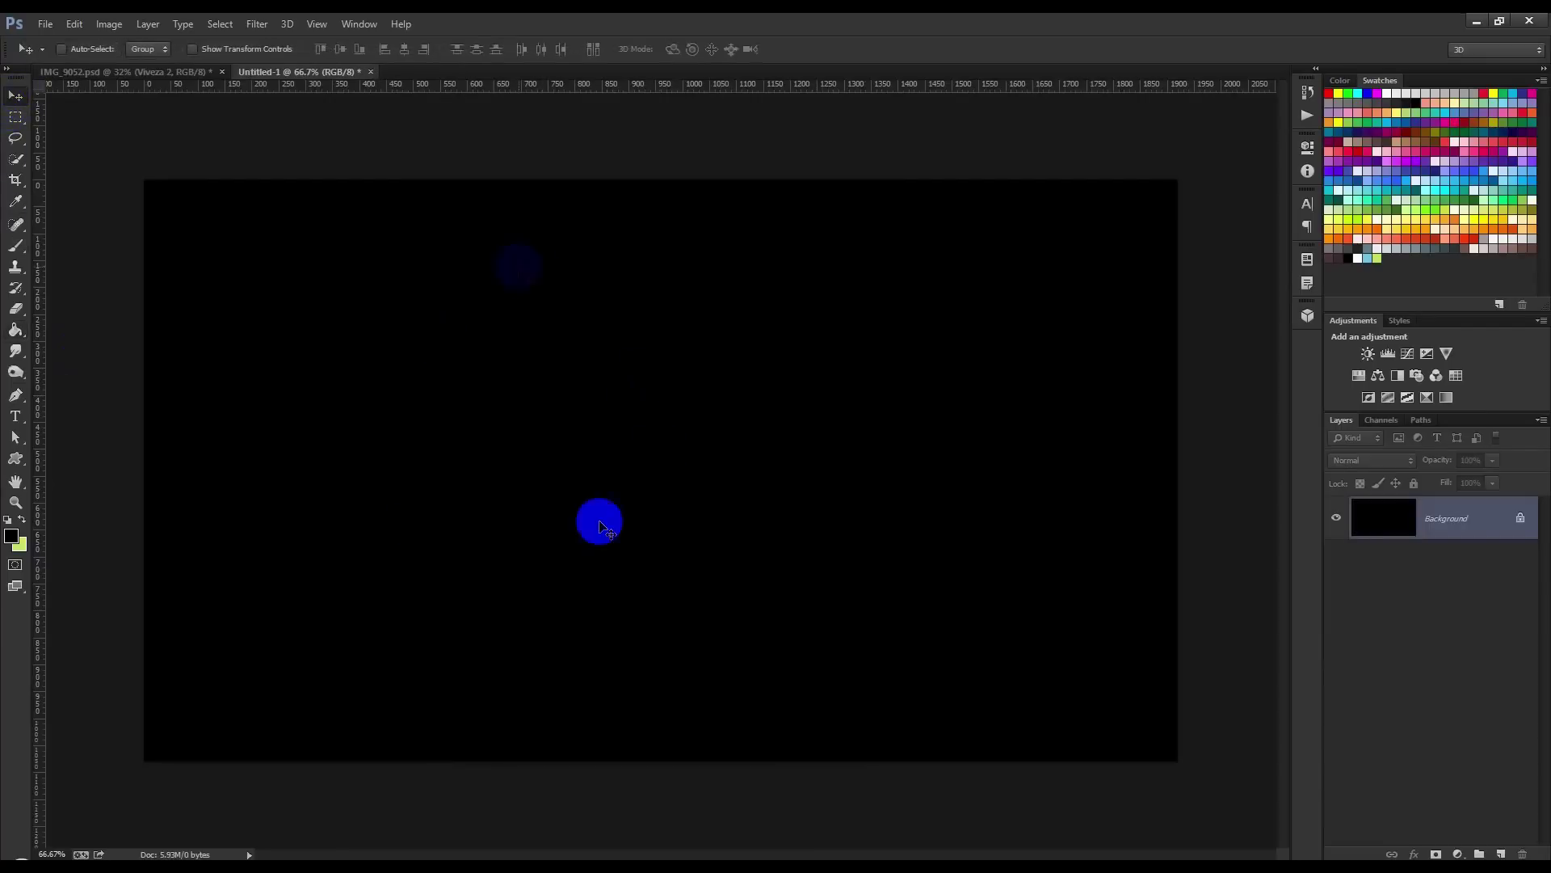
pyautogui.click(162, 74)
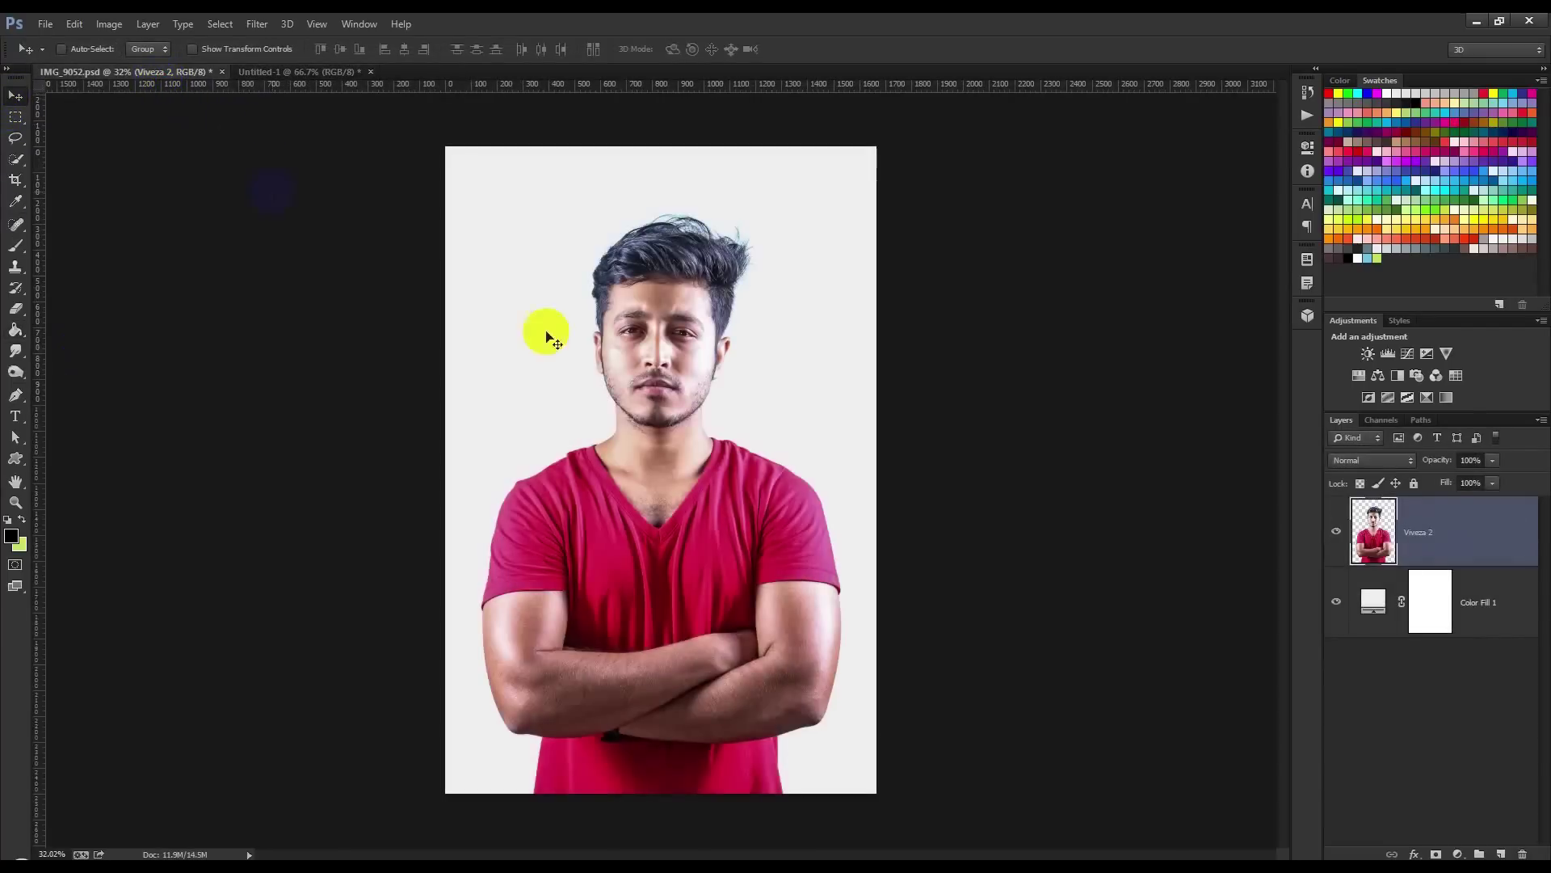
pyautogui.moveTo(619, 346); pyautogui.dragTo(305, 76)
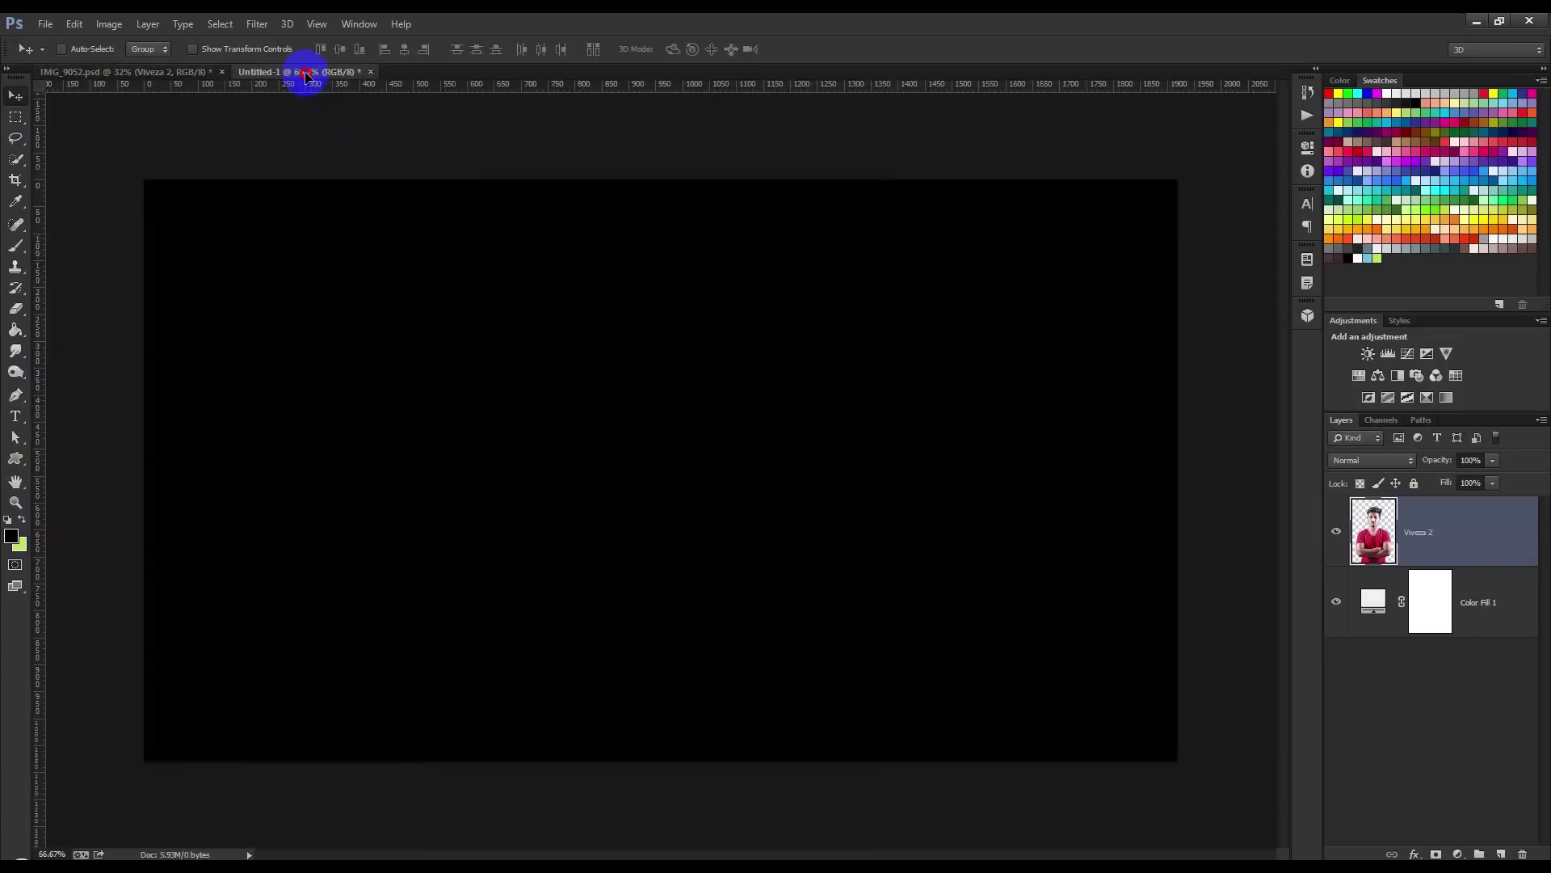
# Drop the portrait onto the black canvas and scale it down to fit
pyautogui.moveTo(306, 76)
pyautogui.mouseDown()
pyautogui.moveTo(736, 417)
pyautogui.moveTo(677, 429)
pyautogui.mouseUp()
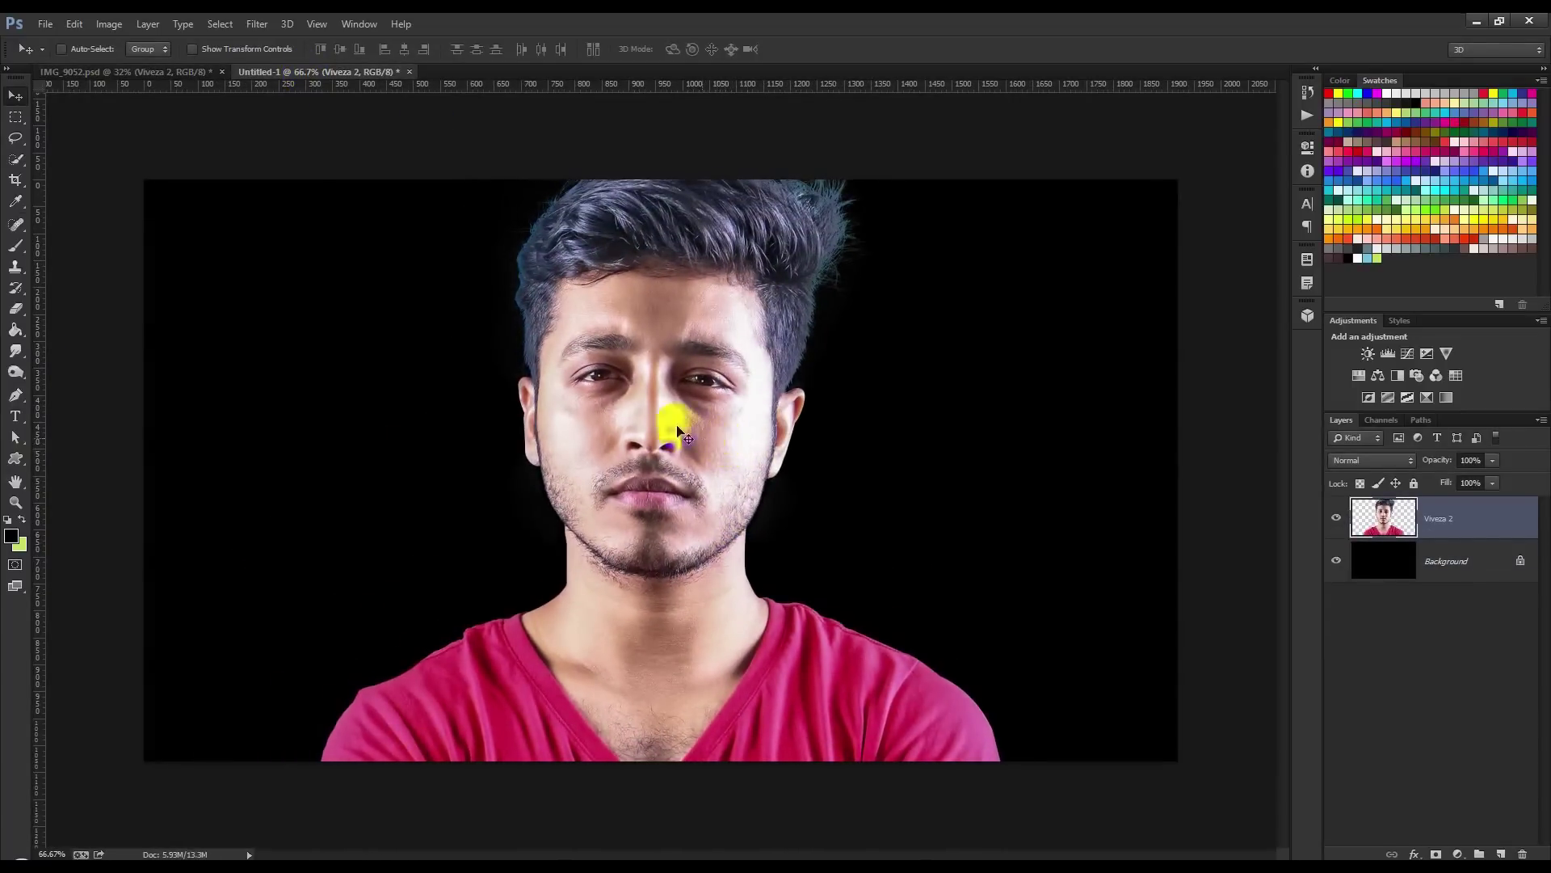
pyautogui.hotkey('ctrl', 't')
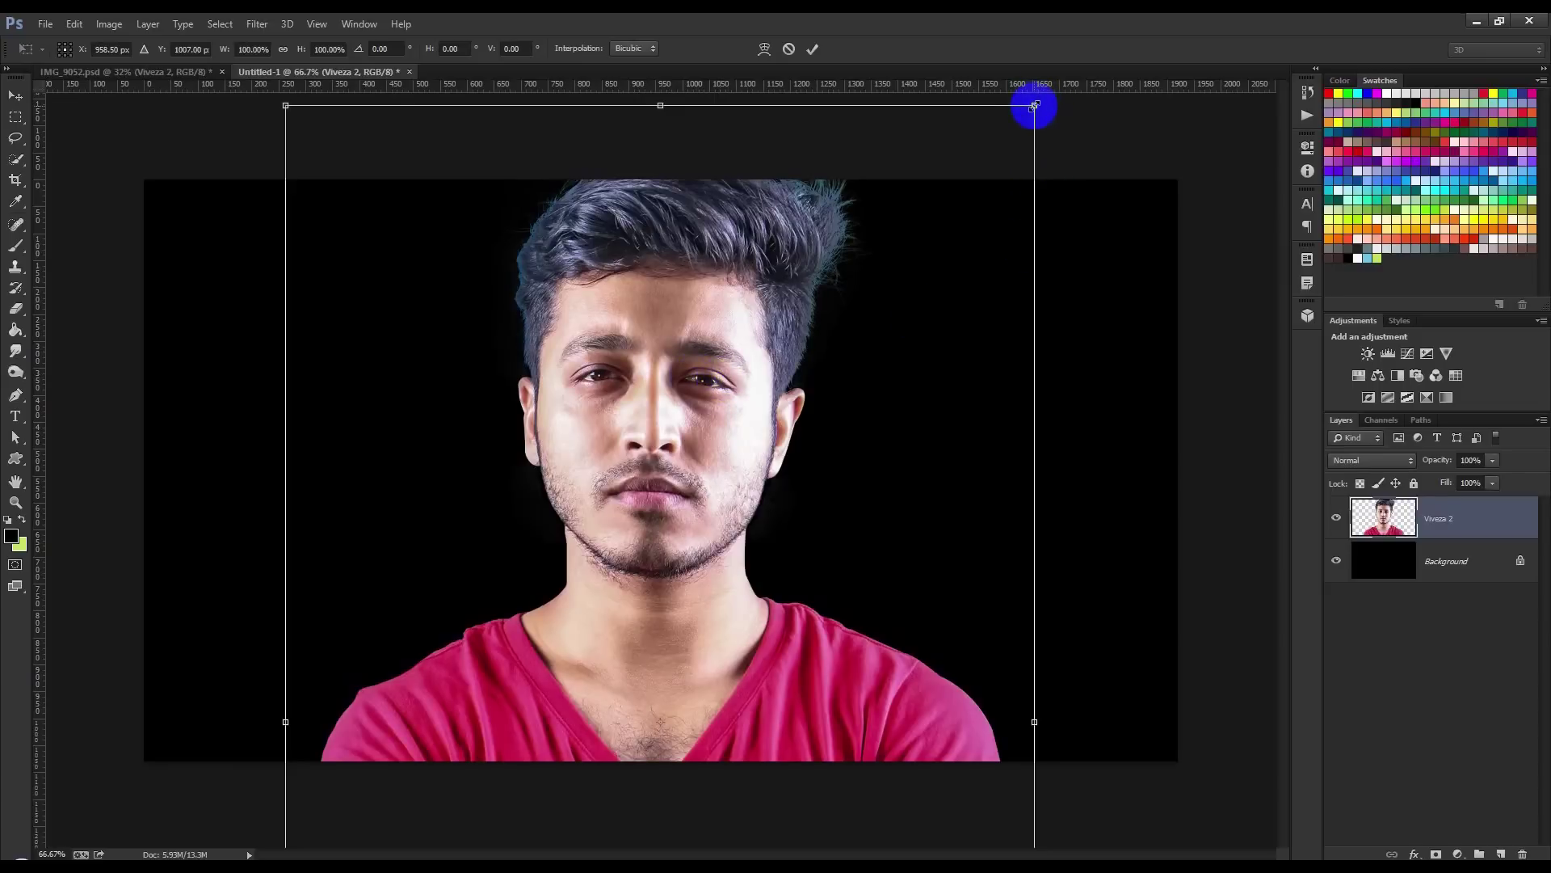
pyautogui.moveTo(1036, 109); pyautogui.dragTo(816, 396)
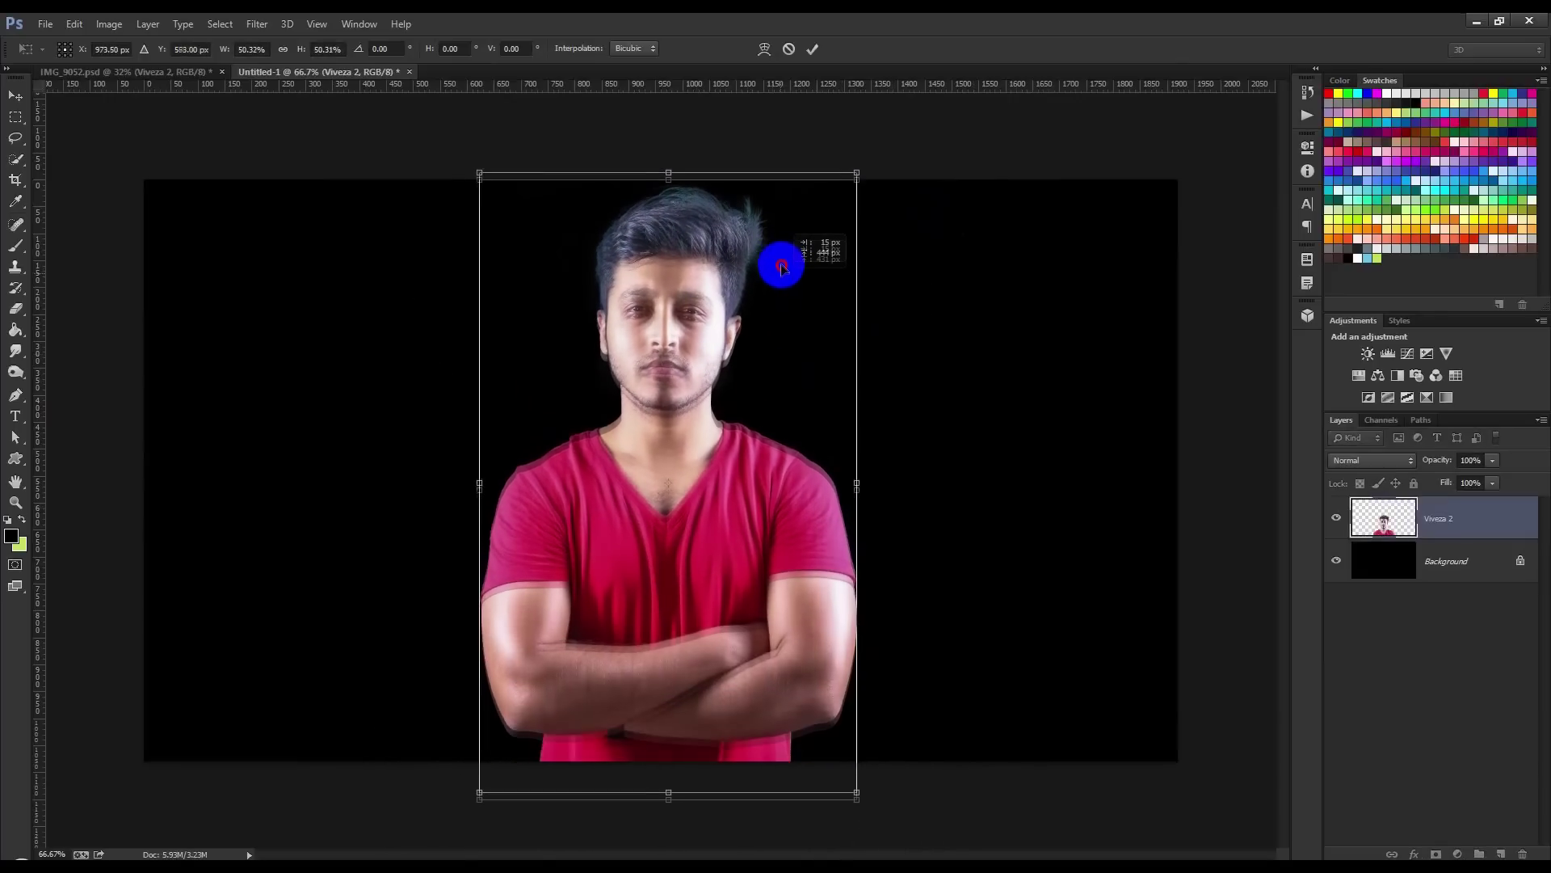
pyautogui.moveTo(847, 177); pyautogui.dragTo(837, 198)
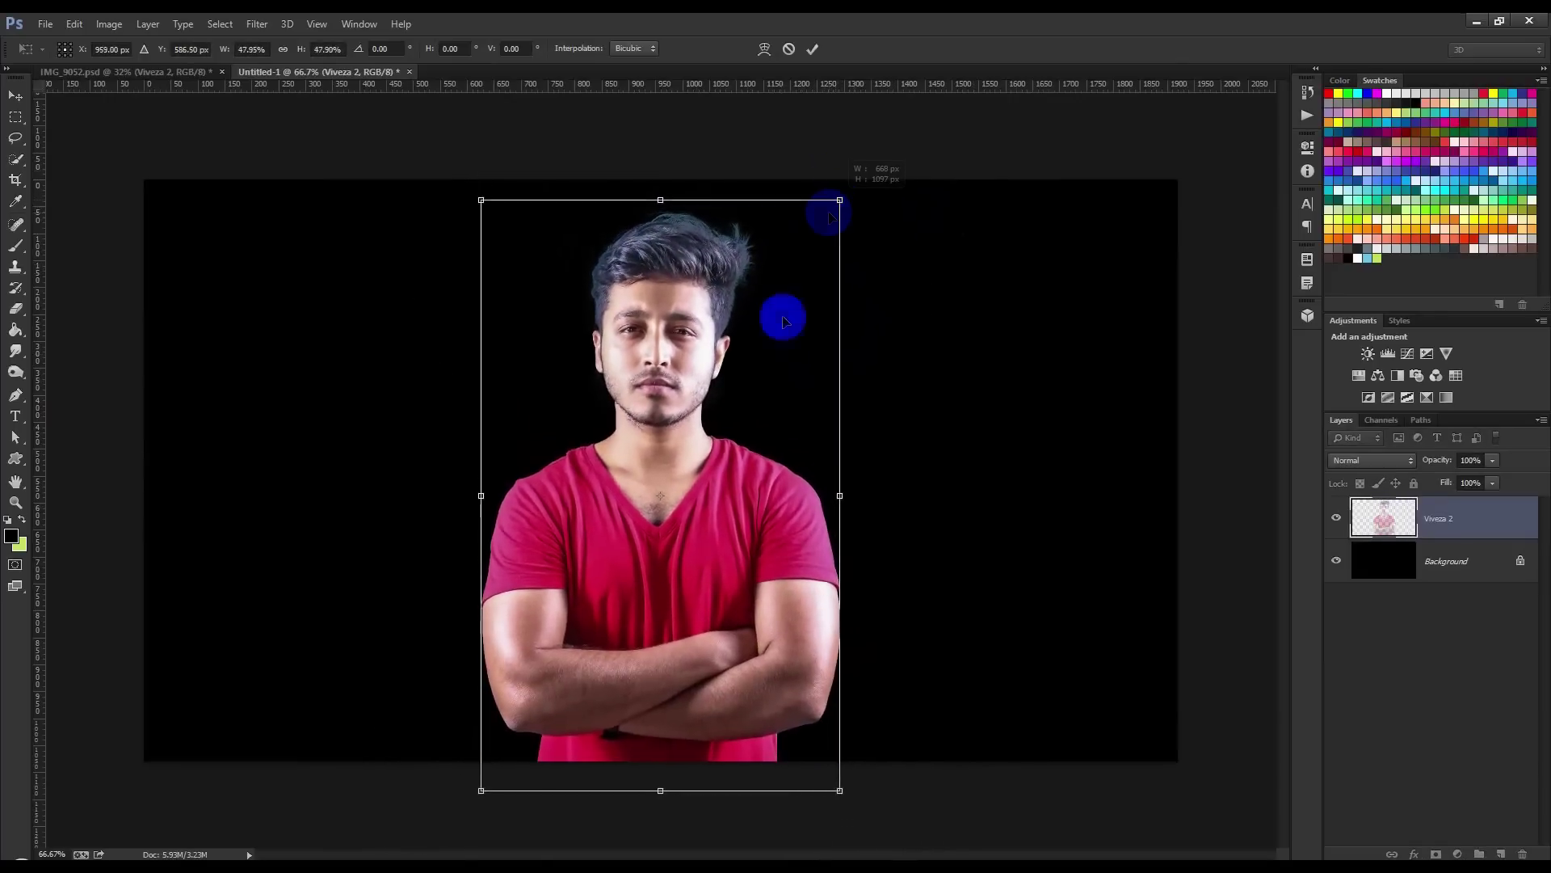
pyautogui.moveTo(841, 181); pyautogui.dragTo(827, 211)
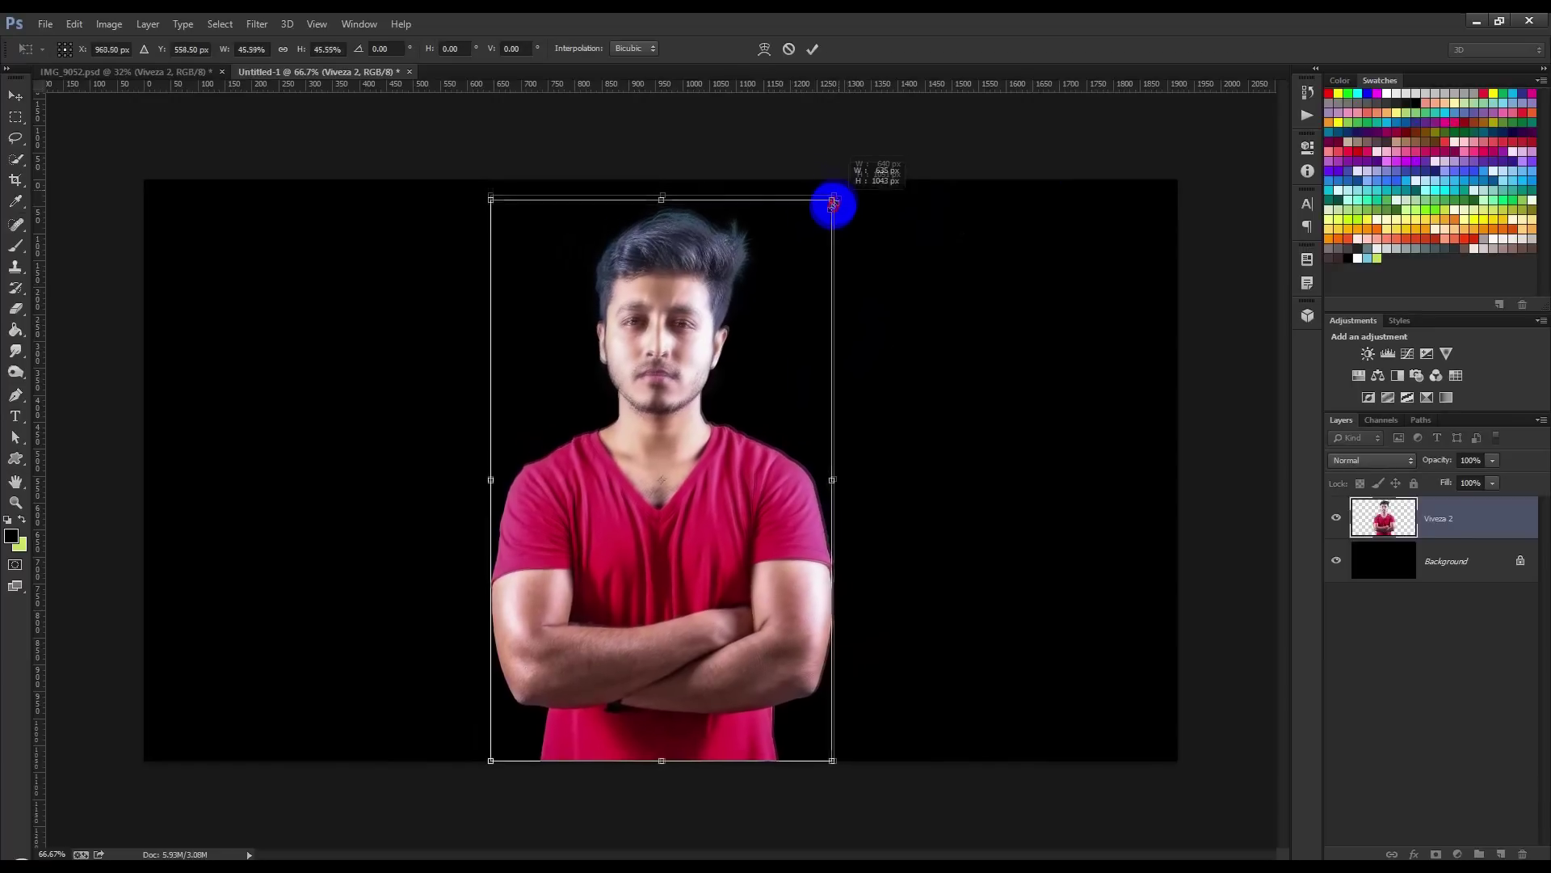
pyautogui.click(813, 51)
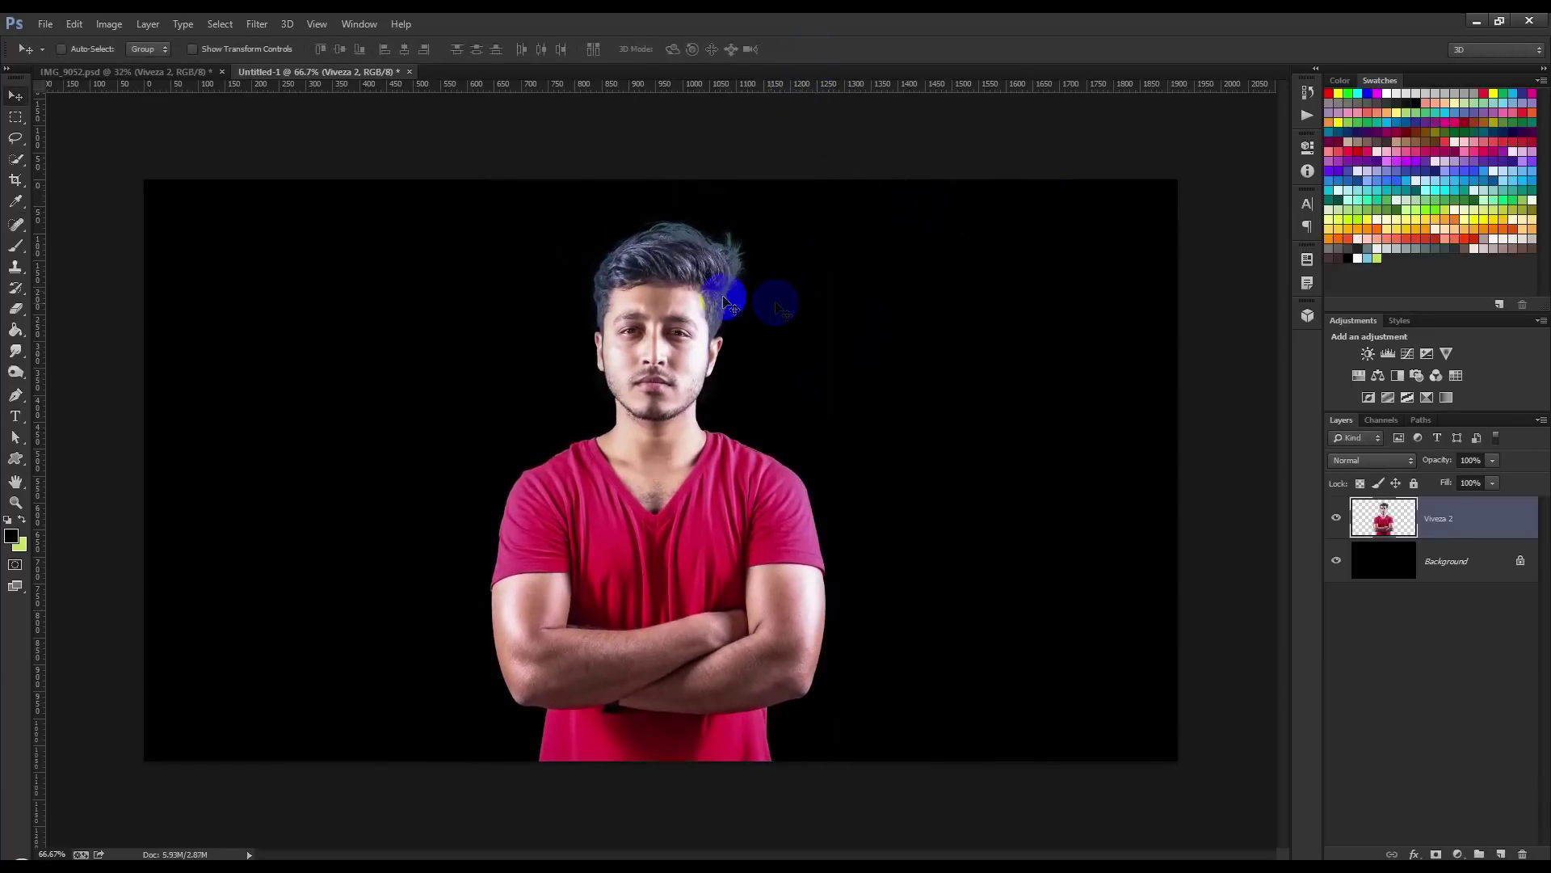
# Centre the portrait horizontally on the canvas
pyautogui.hotkey('ctrl', 'a')
pyautogui.click(397, 52)
pyautogui.hotkey('ctrl', 'd')
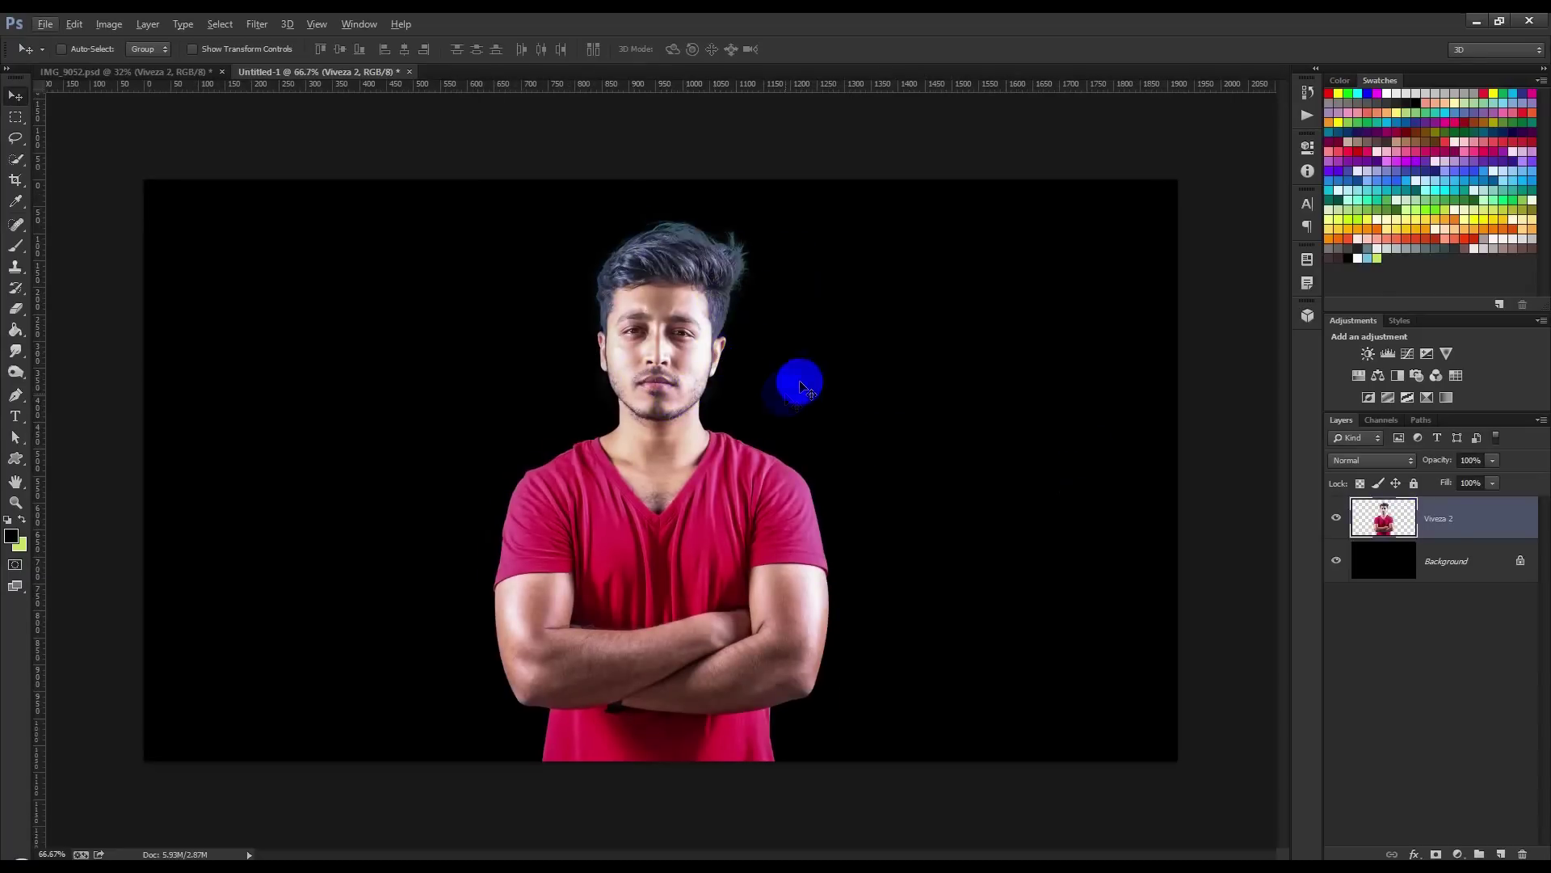
# Desaturate the portrait with Hue/Saturation, Saturation set to -100
pyautogui.click(108, 23)
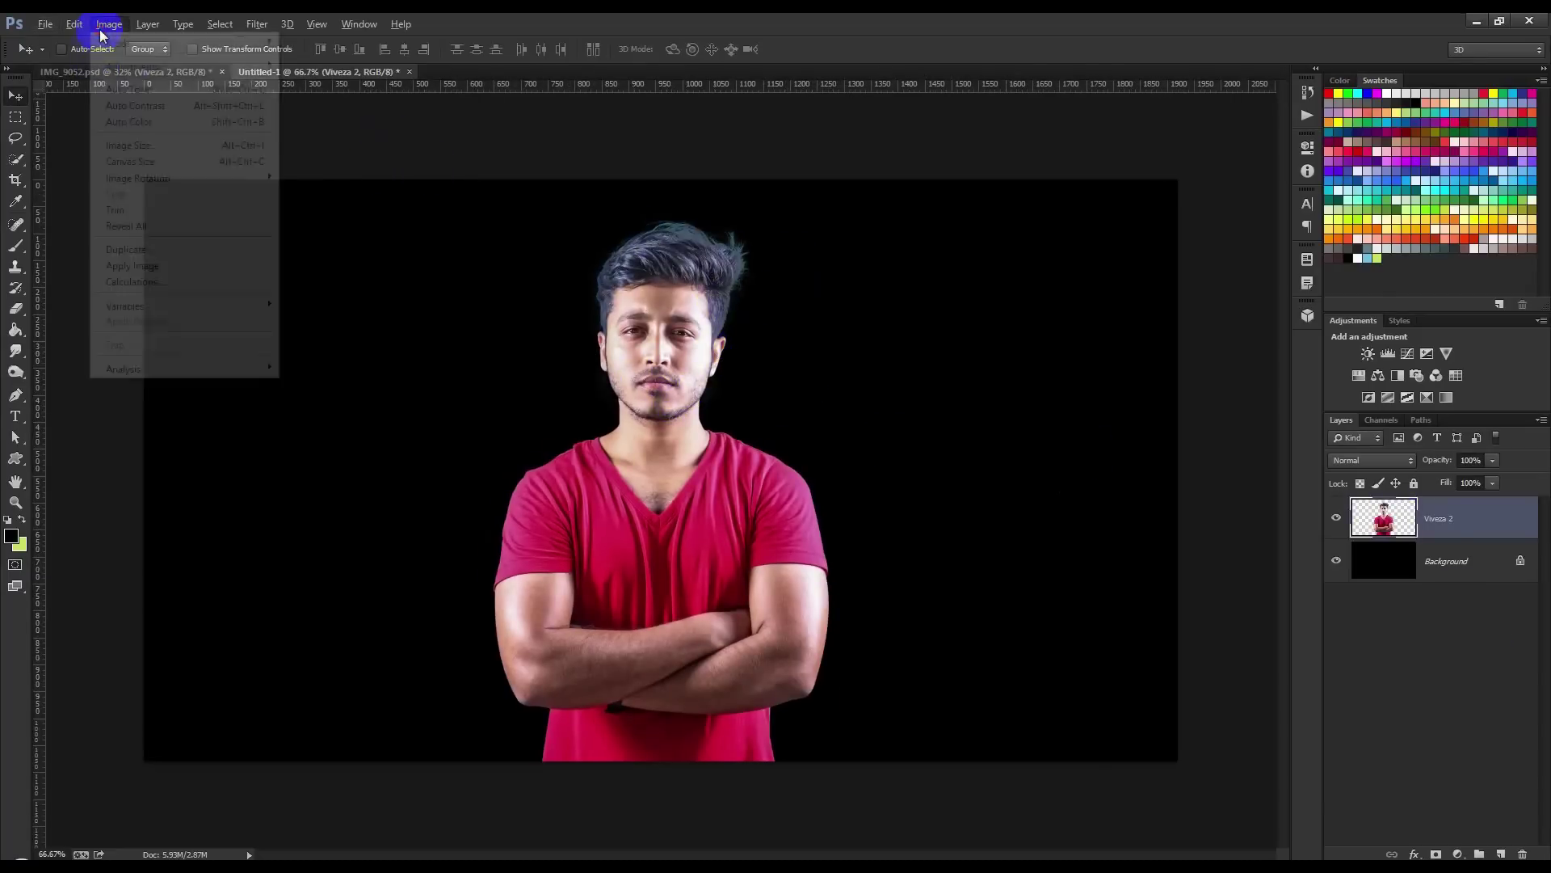
pyautogui.click(339, 155)
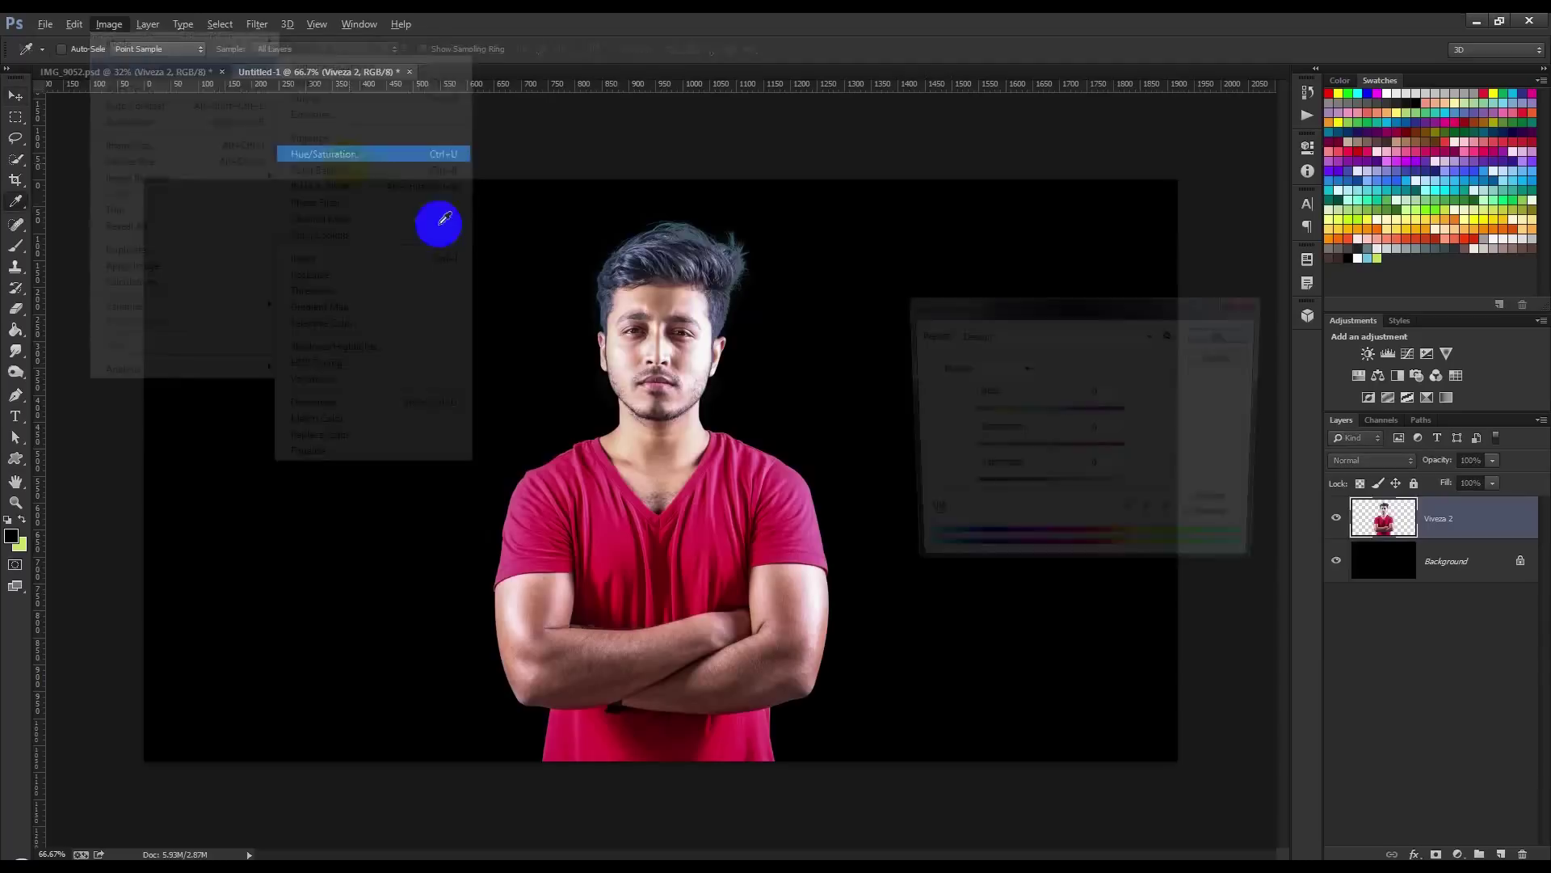
pyautogui.moveTo(1043, 459); pyautogui.dragTo(772, 475)
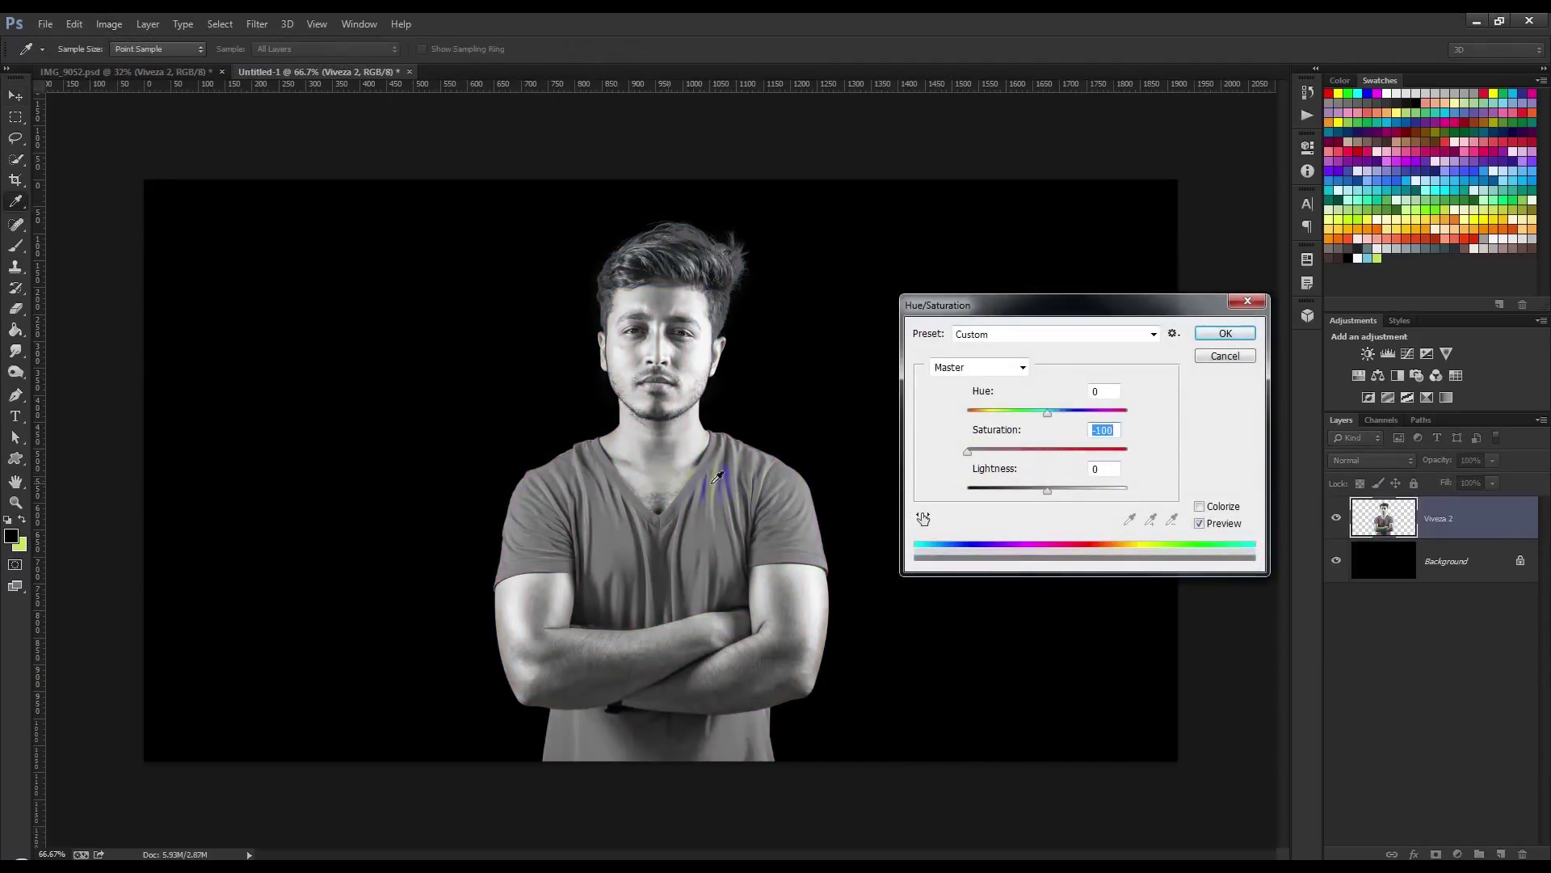
pyautogui.click(1224, 333)
pyautogui.press('v')
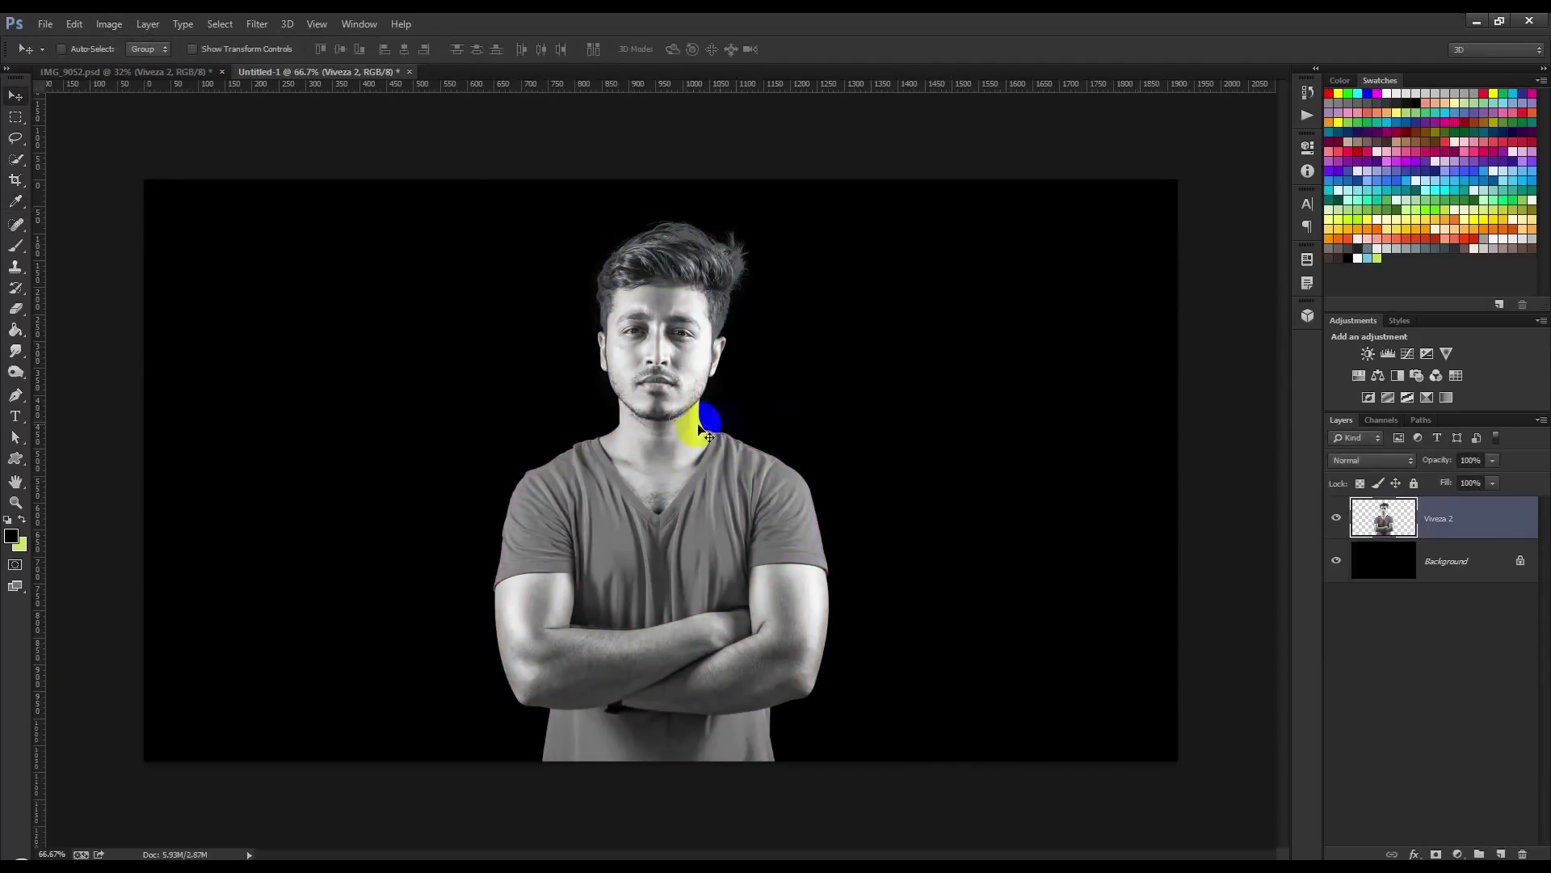
pyautogui.scroll(1, 709, 431)
pyautogui.click(110, 23)
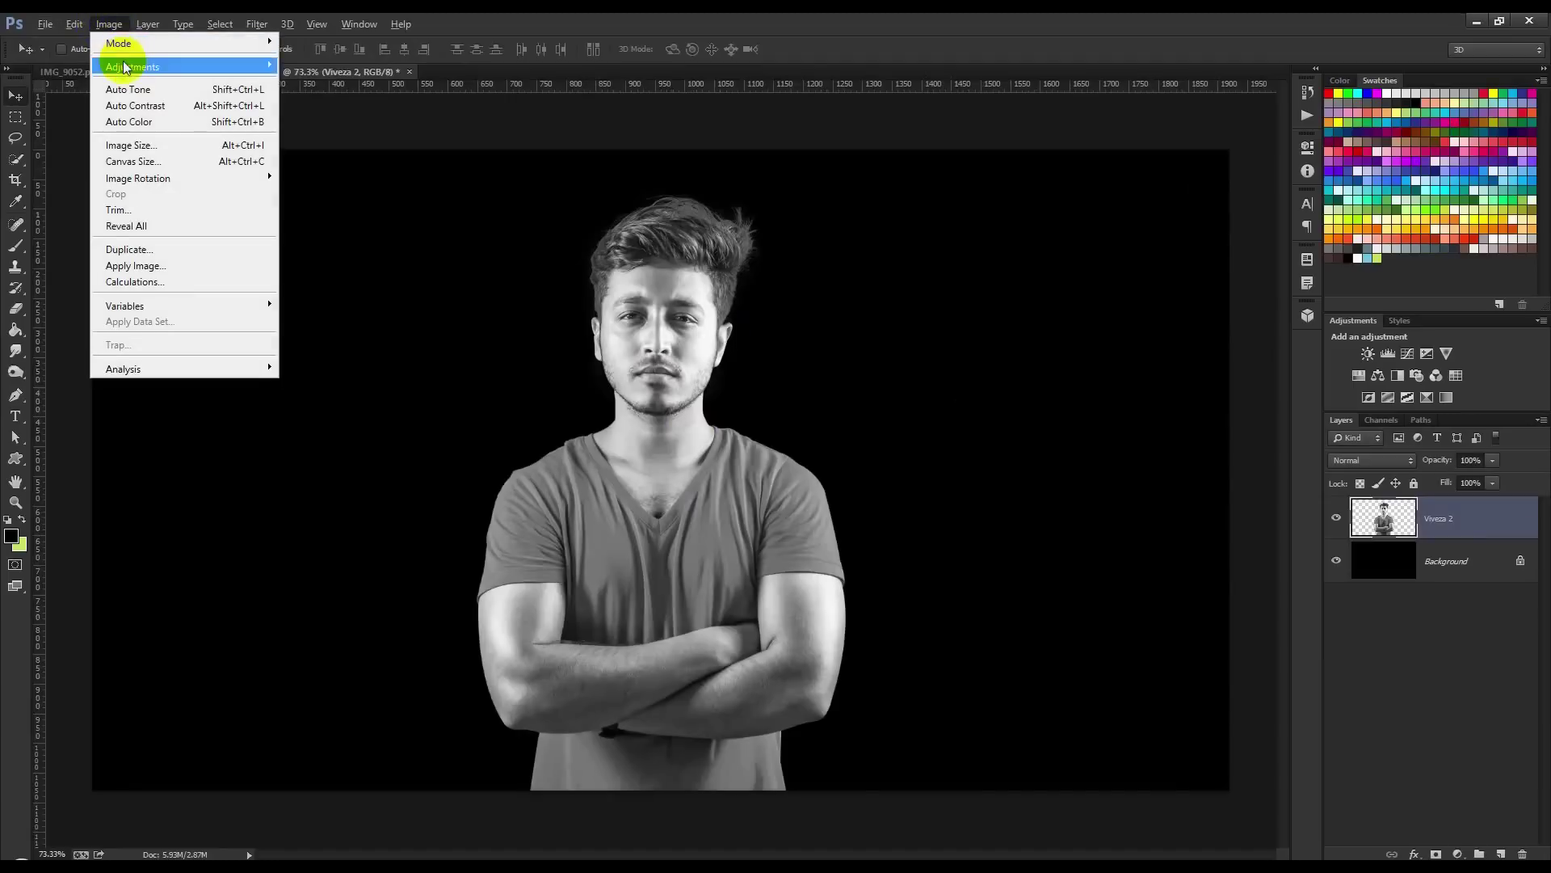
# Apply Levels with black input 15 and white input 231
pyautogui.moveTo(131, 67)
pyautogui.click(309, 80)
pyautogui.moveTo(1072, 580)
pyautogui.mouseDown()
pyautogui.moveTo(1098, 585)
pyautogui.moveTo(1085, 583)
pyautogui.mouseUp()
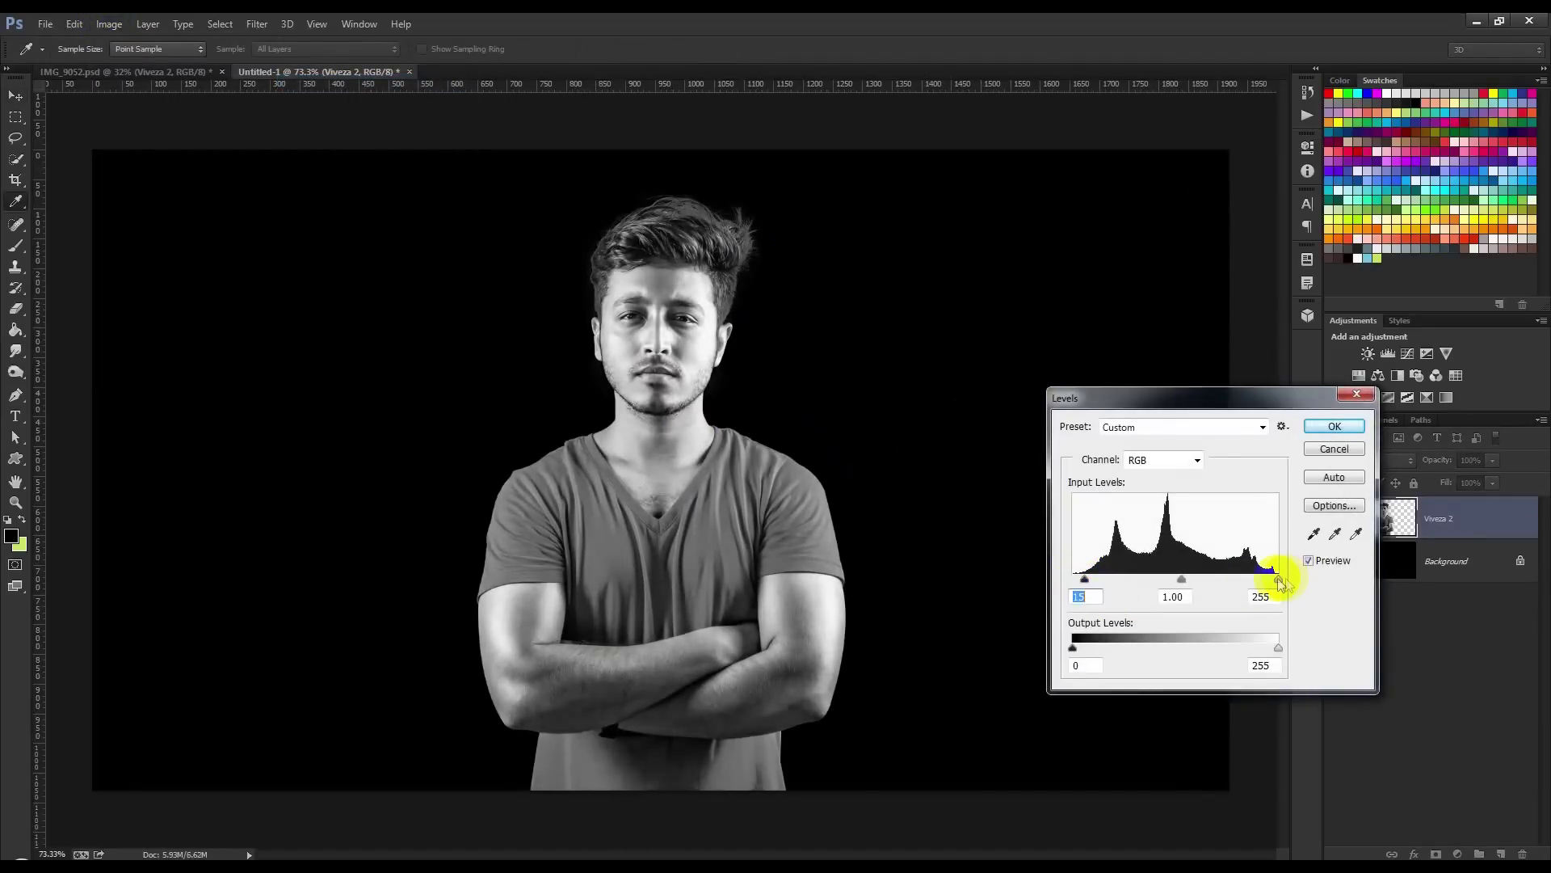
pyautogui.moveTo(1278, 580); pyautogui.dragTo(1260, 583)
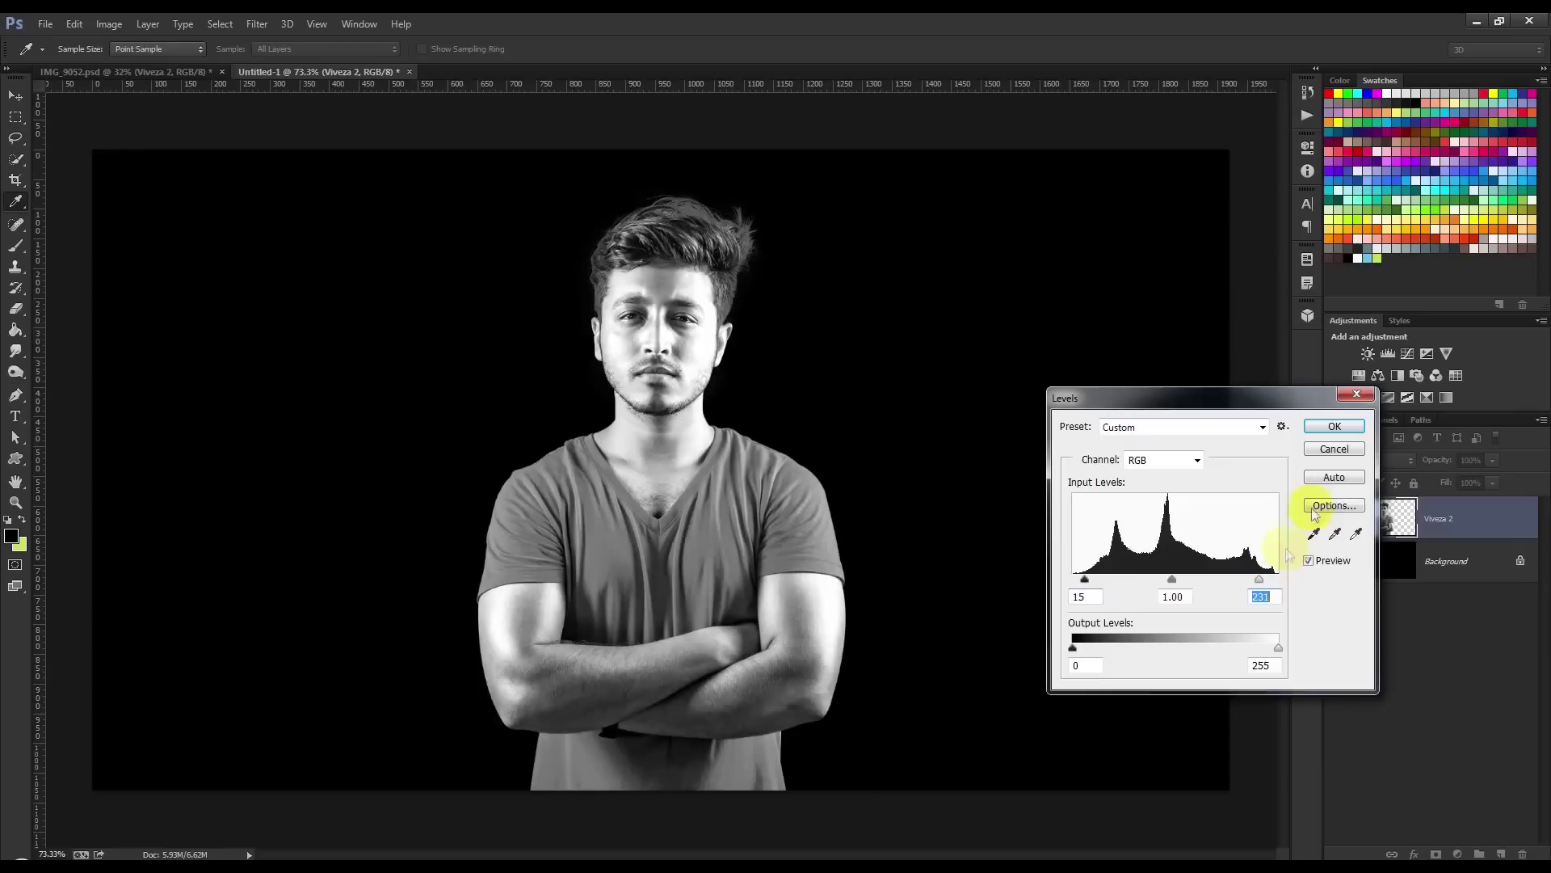
pyautogui.click(1333, 427)
pyautogui.press('v')
pyautogui.hotkey('ctrl', '-')
pyautogui.scroll(1, 821, 465)
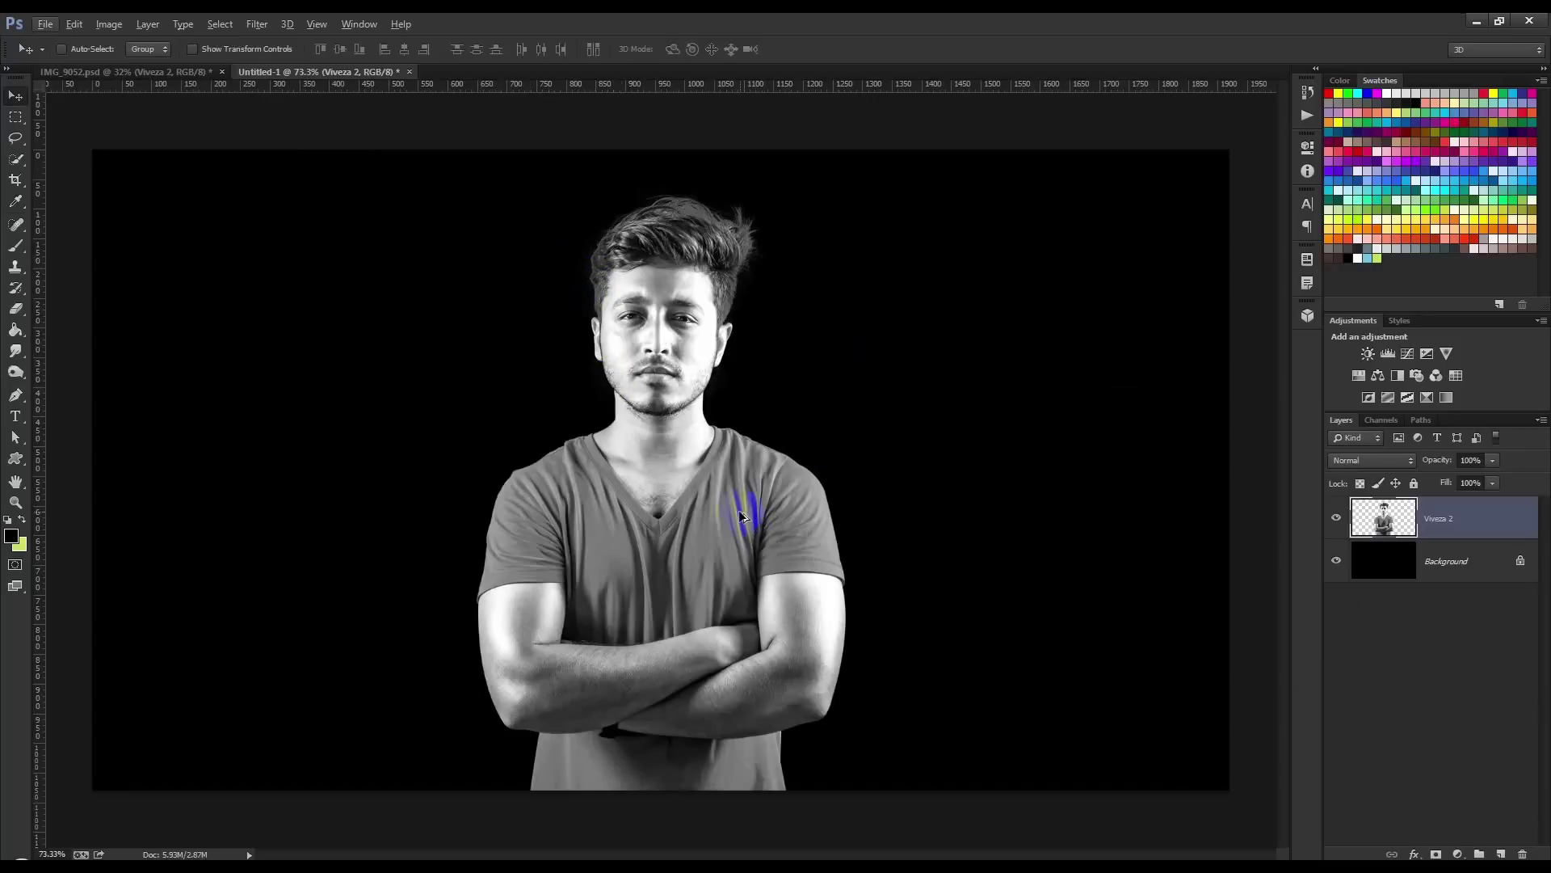
# Undo the desaturation and cancel a second Hue/Saturation attempt
pyautogui.hotkey('ctrl', 'z')
pyautogui.click(108, 25)
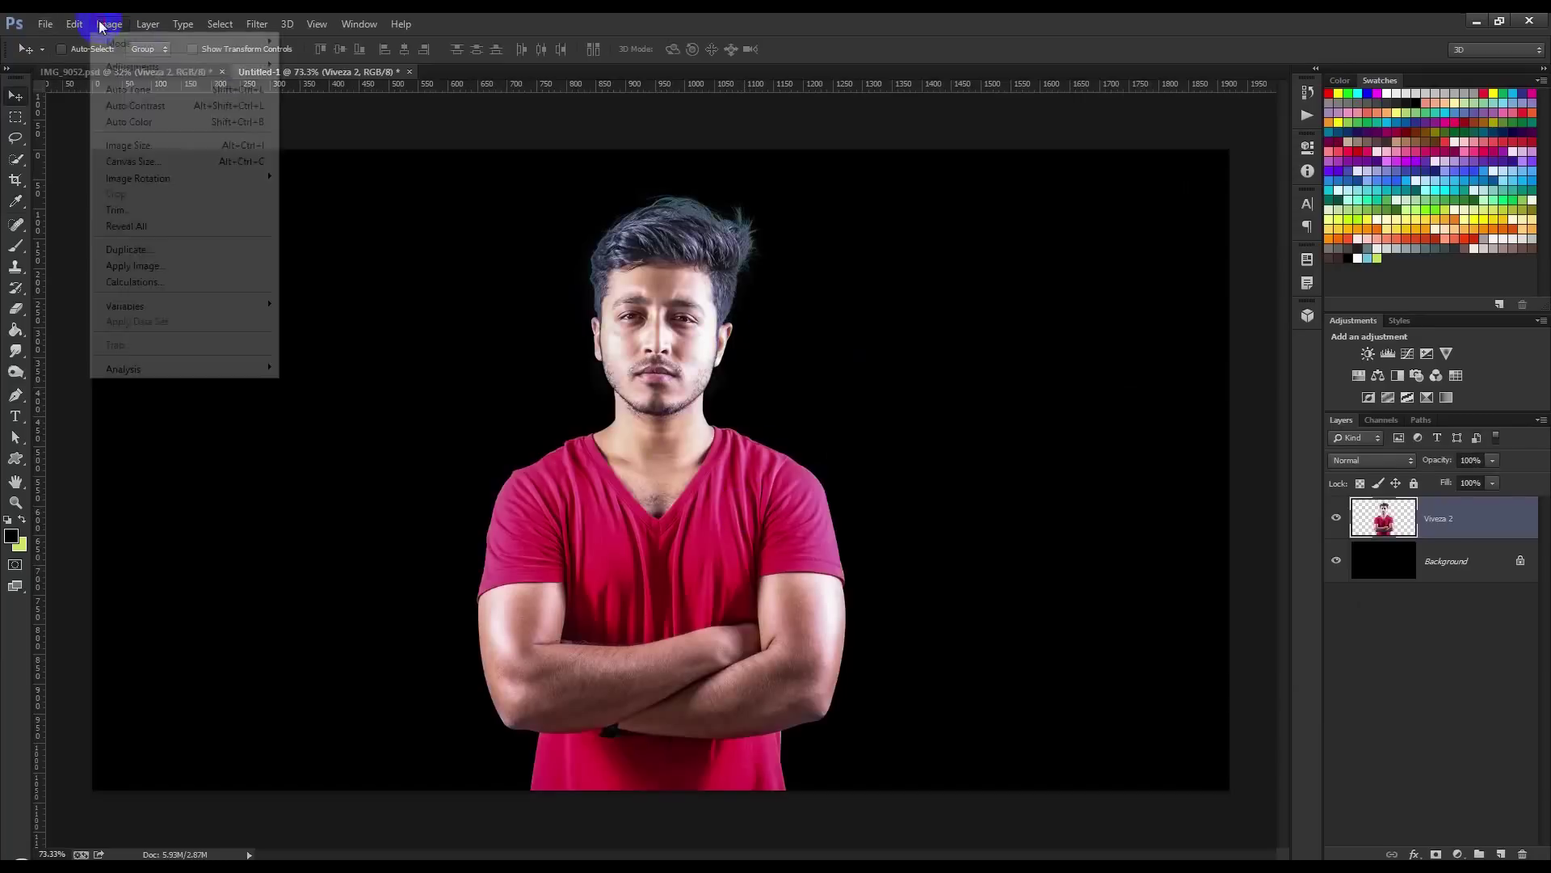
pyautogui.click(317, 156)
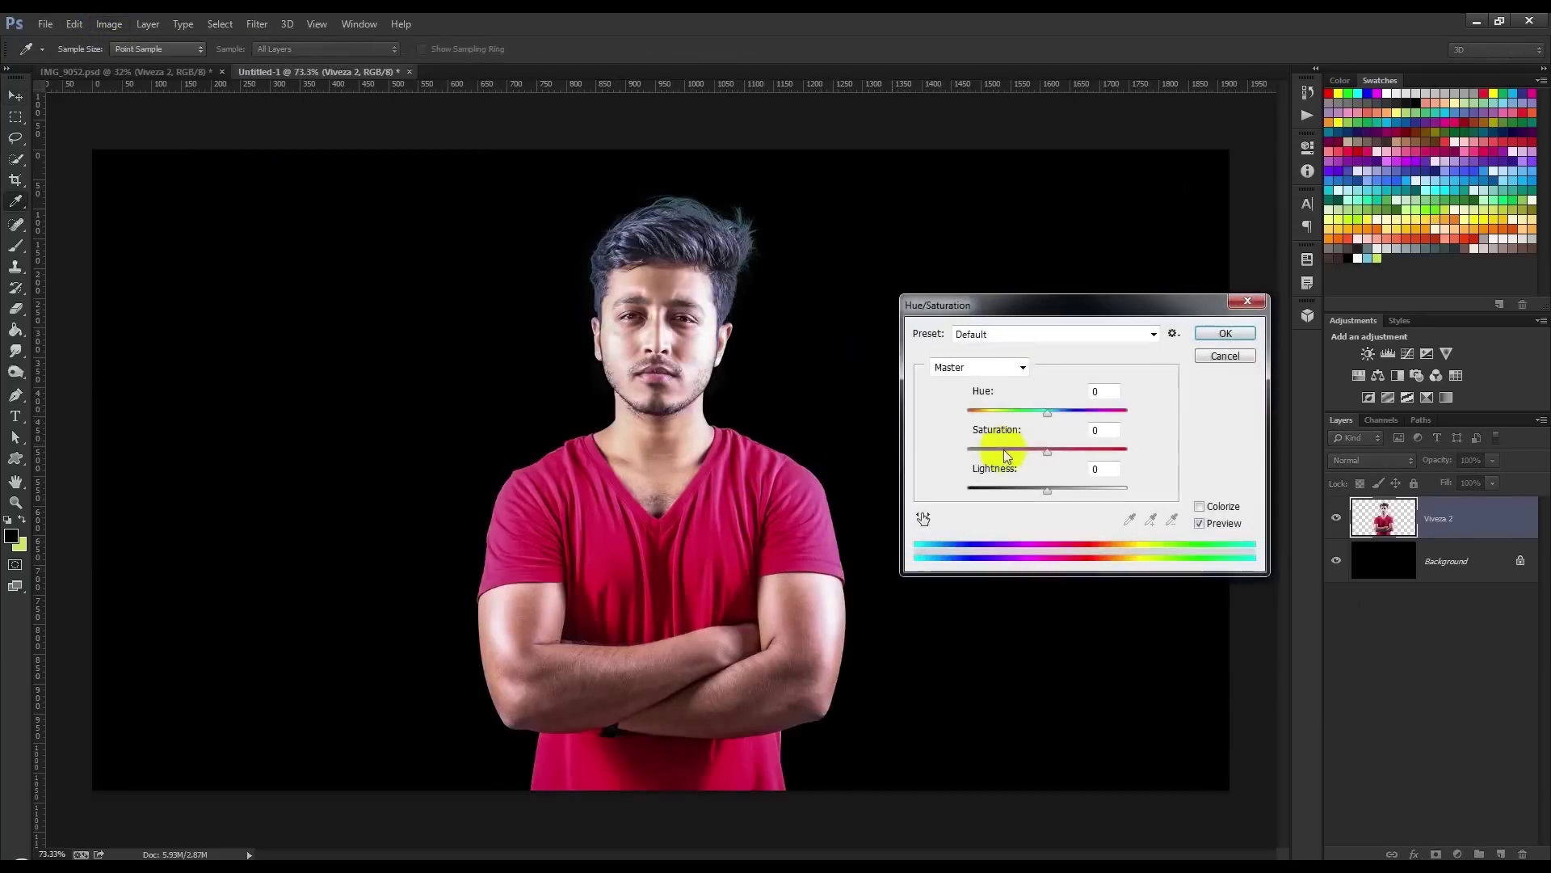
pyautogui.moveTo(1004, 451); pyautogui.dragTo(876, 443)
pyautogui.click(1222, 356)
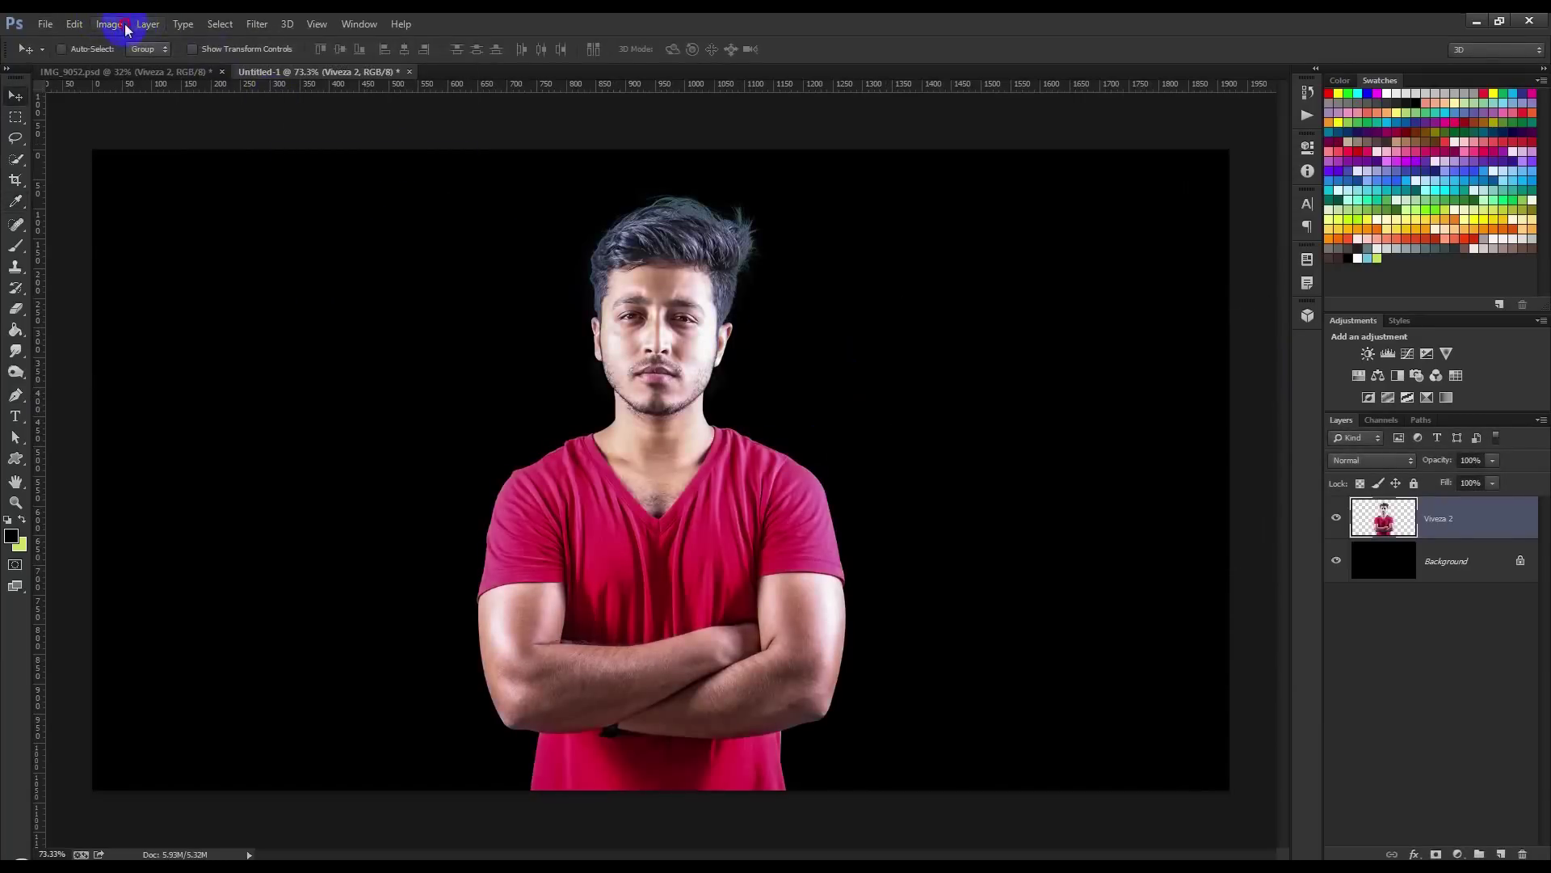
# Convert the portrait with a default Black & White adjustment
pyautogui.click(125, 26)
pyautogui.click(332, 181)
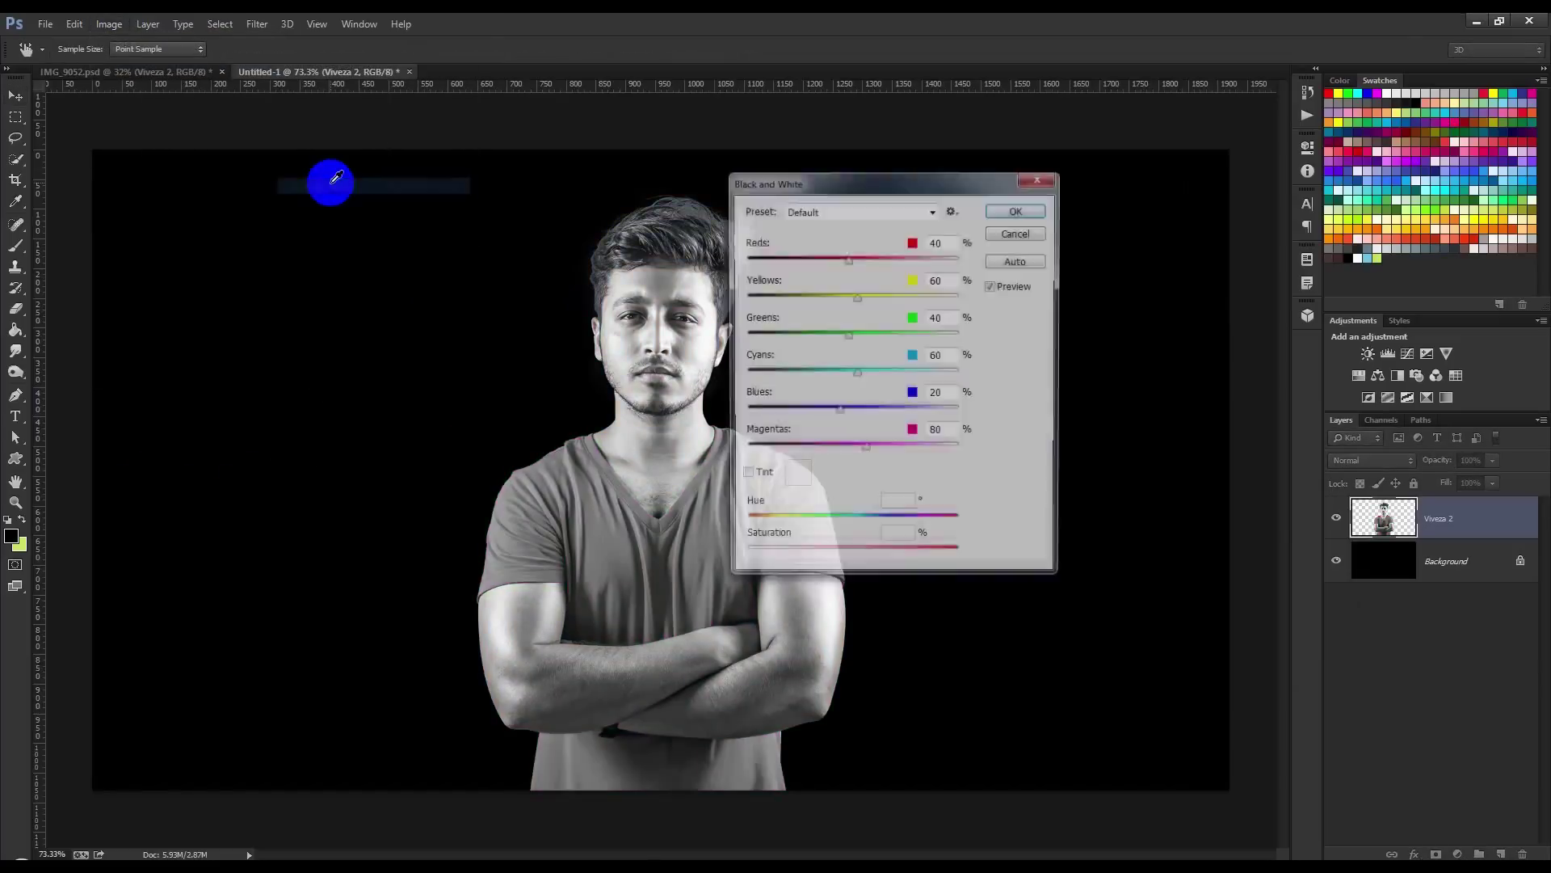
pyautogui.moveTo(832, 188); pyautogui.dragTo(908, 189)
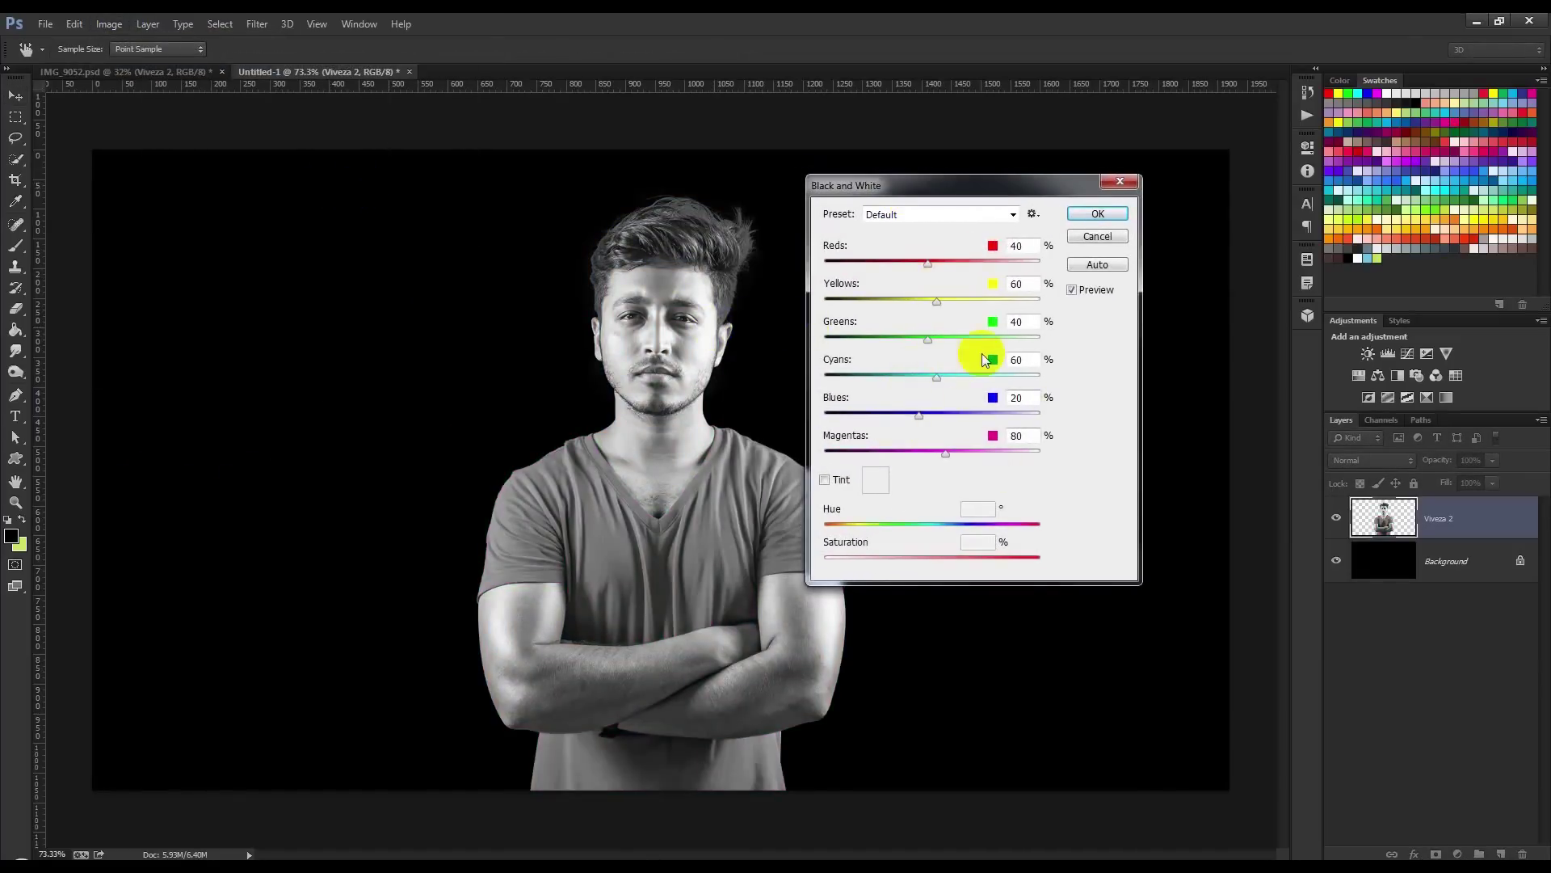
pyautogui.click(1096, 215)
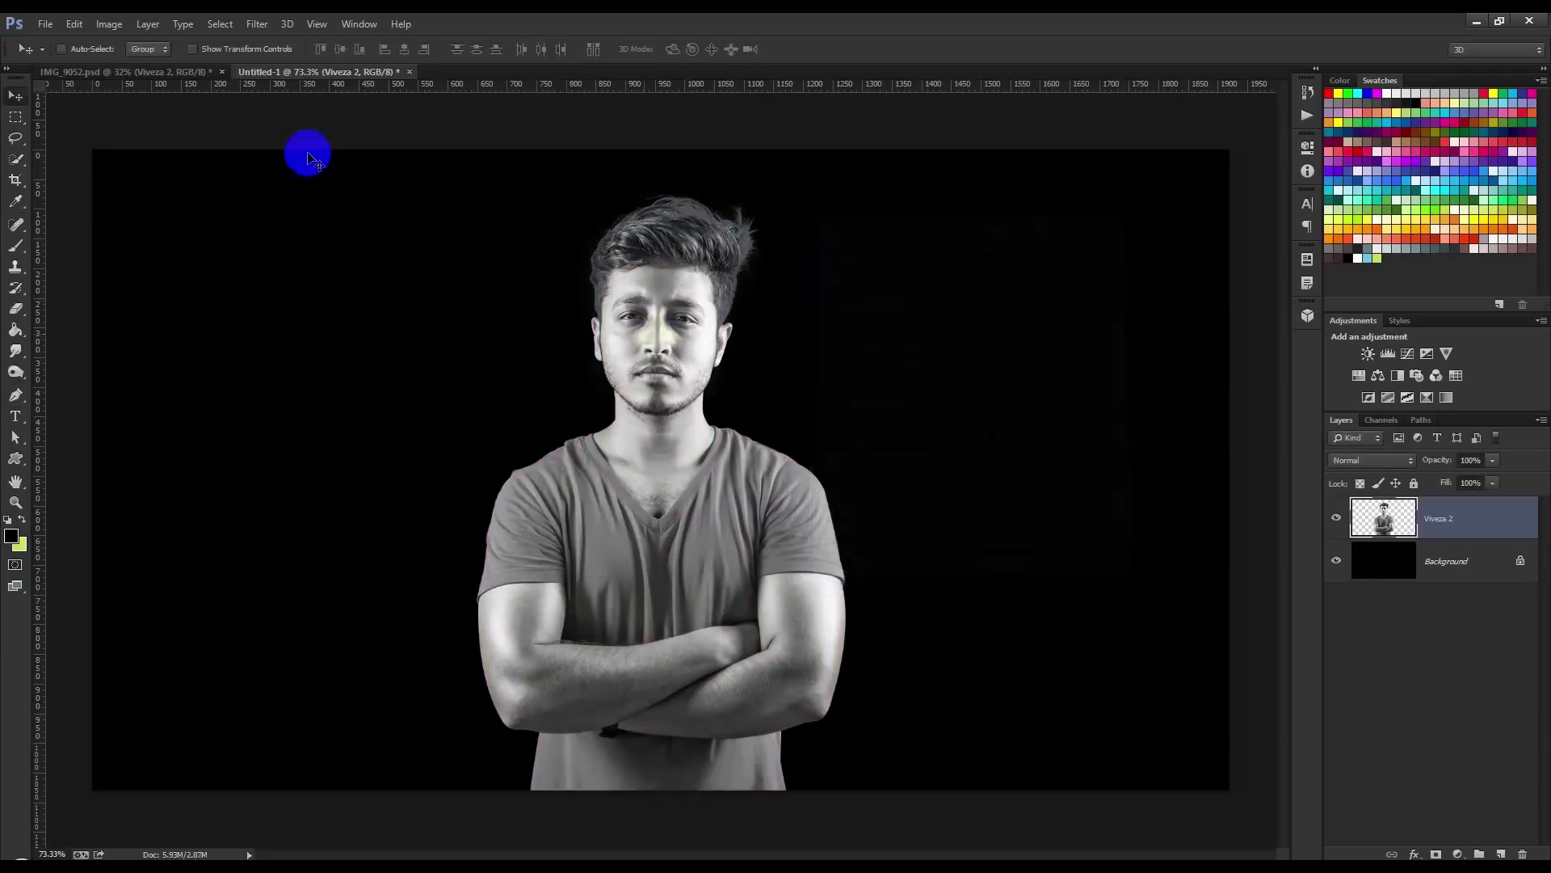
# Apply Brightness/Contrast with Contrast about 53 and Brightness raised slightly
pyautogui.click(121, 25)
pyautogui.click(336, 66)
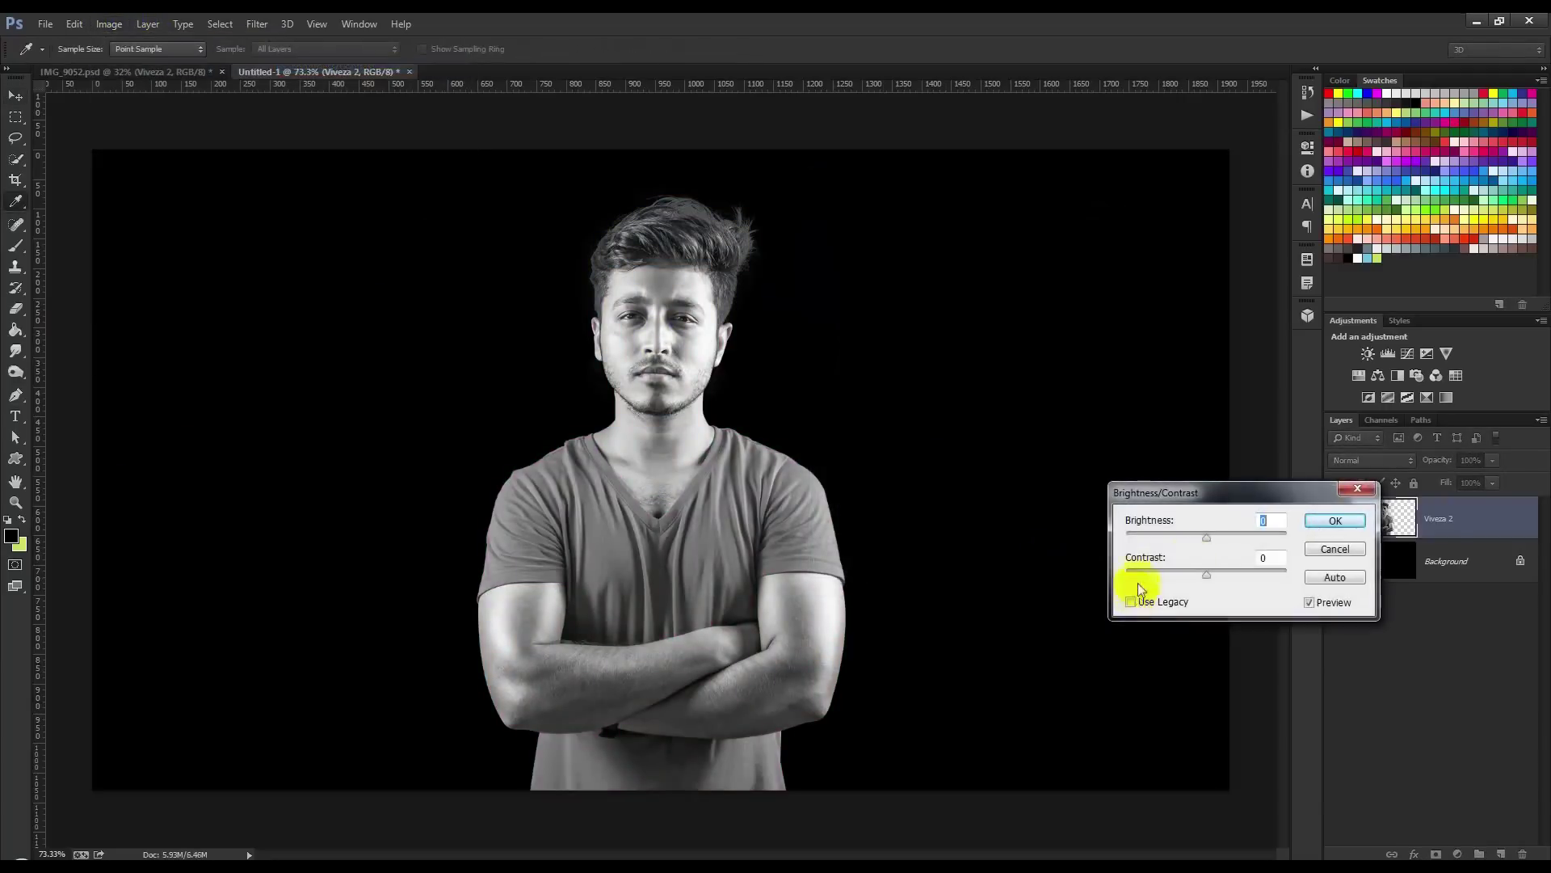
pyautogui.moveTo(1213, 577); pyautogui.dragTo(1248, 575)
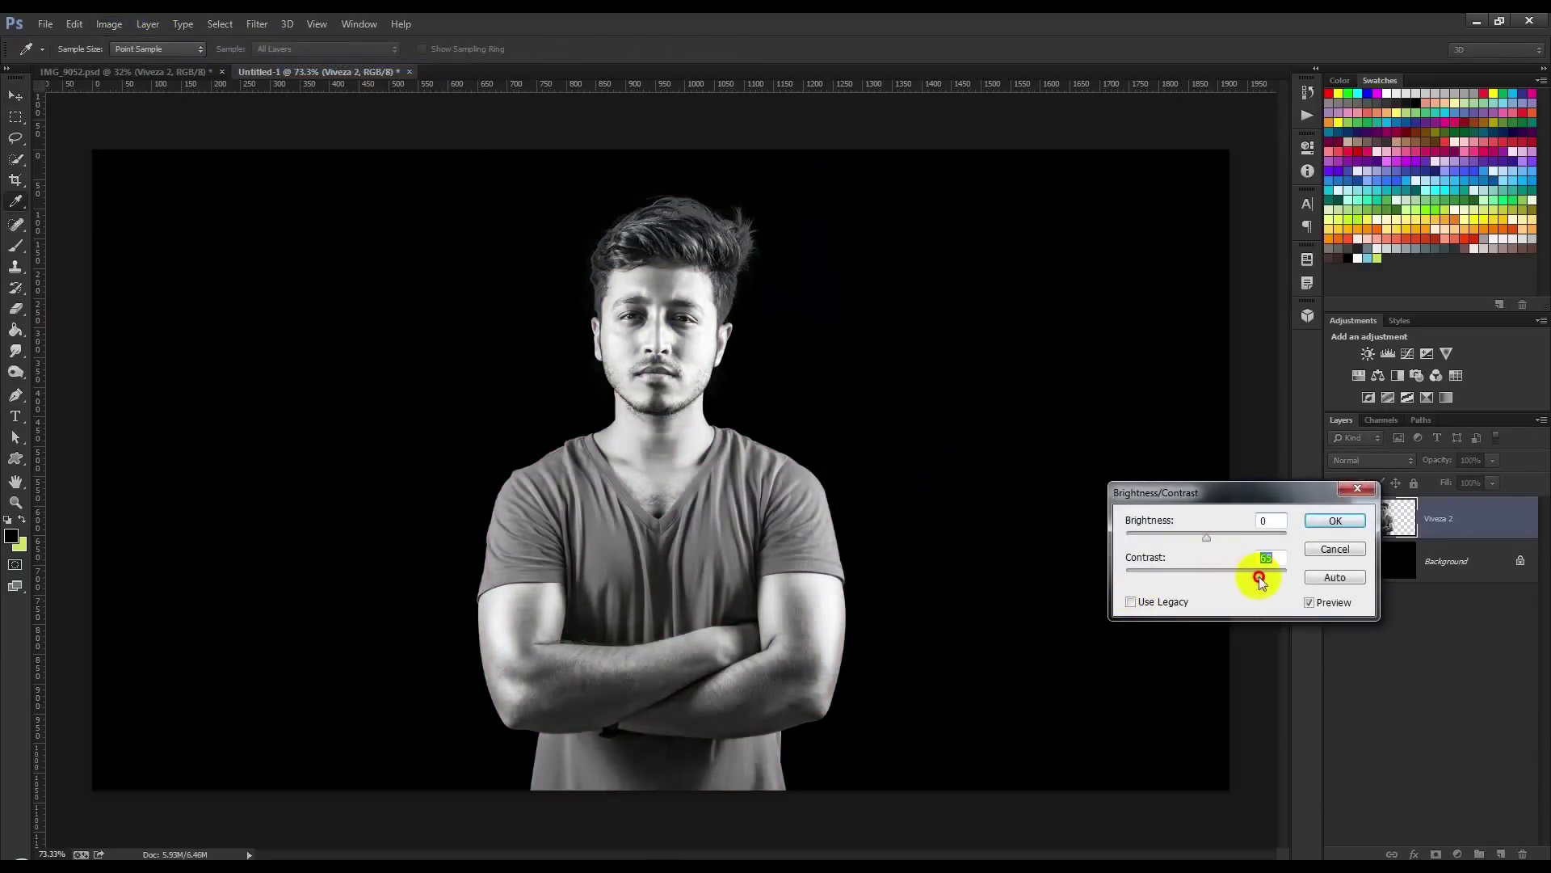
pyautogui.moveTo(1207, 537)
pyautogui.mouseDown()
pyautogui.moveTo(1223, 543)
pyautogui.moveTo(1211, 549)
pyautogui.mouseUp()
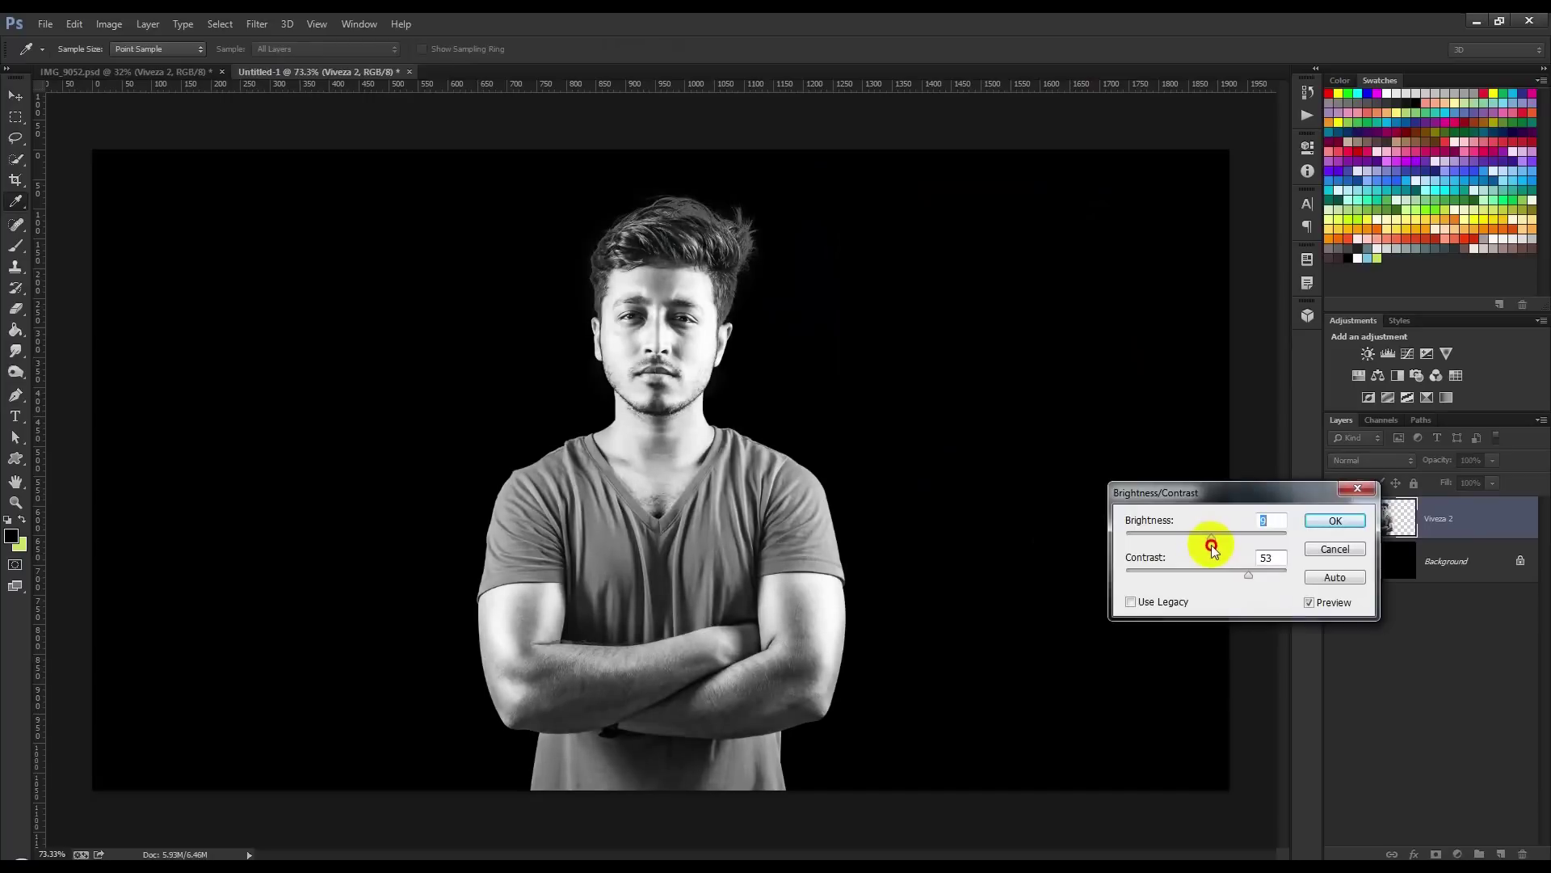
pyautogui.click(1335, 521)
pyautogui.press('v')
pyautogui.hotkey('ctrl', '-')
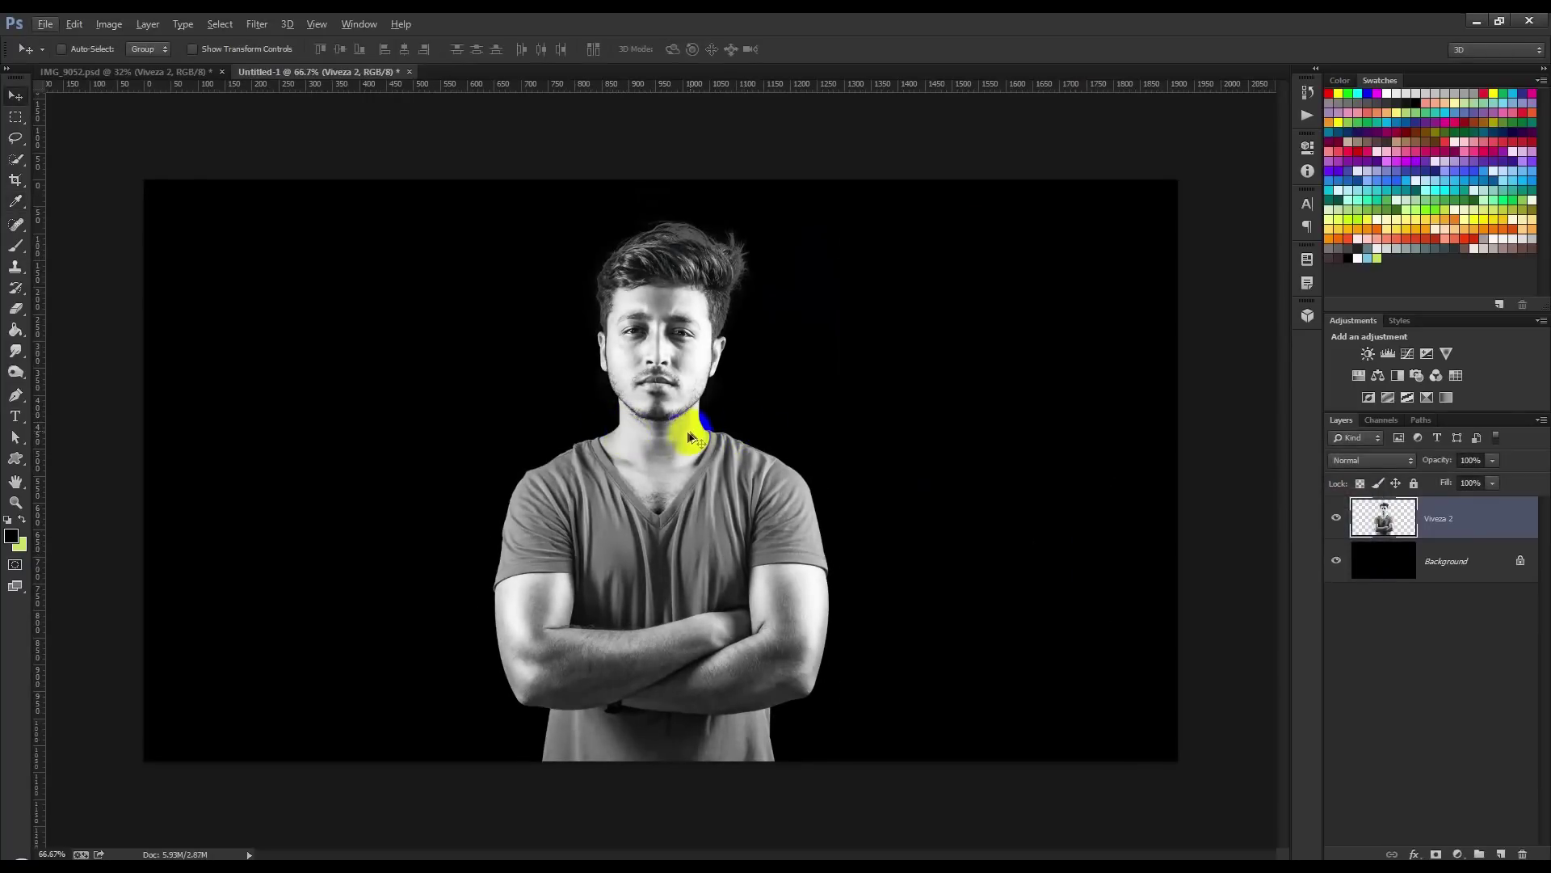
pyautogui.hotkey('ctrl', '+')
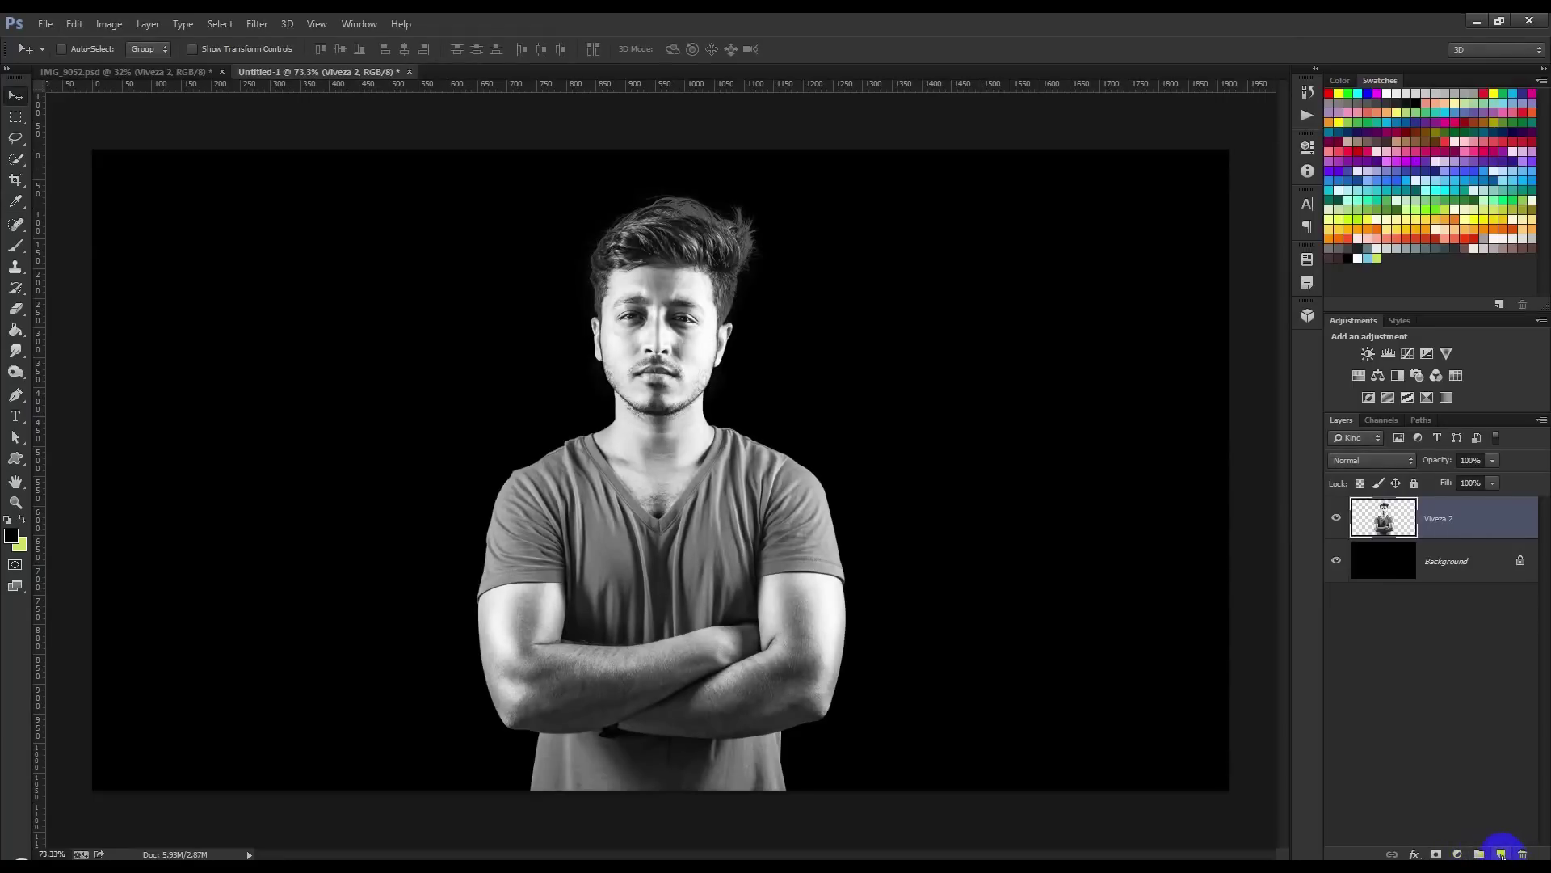
pyautogui.click(1501, 852)
# Make Layer 1 a clipping mask on the Viveza 2 portrait layer
pyautogui.rightClick(1440, 525)
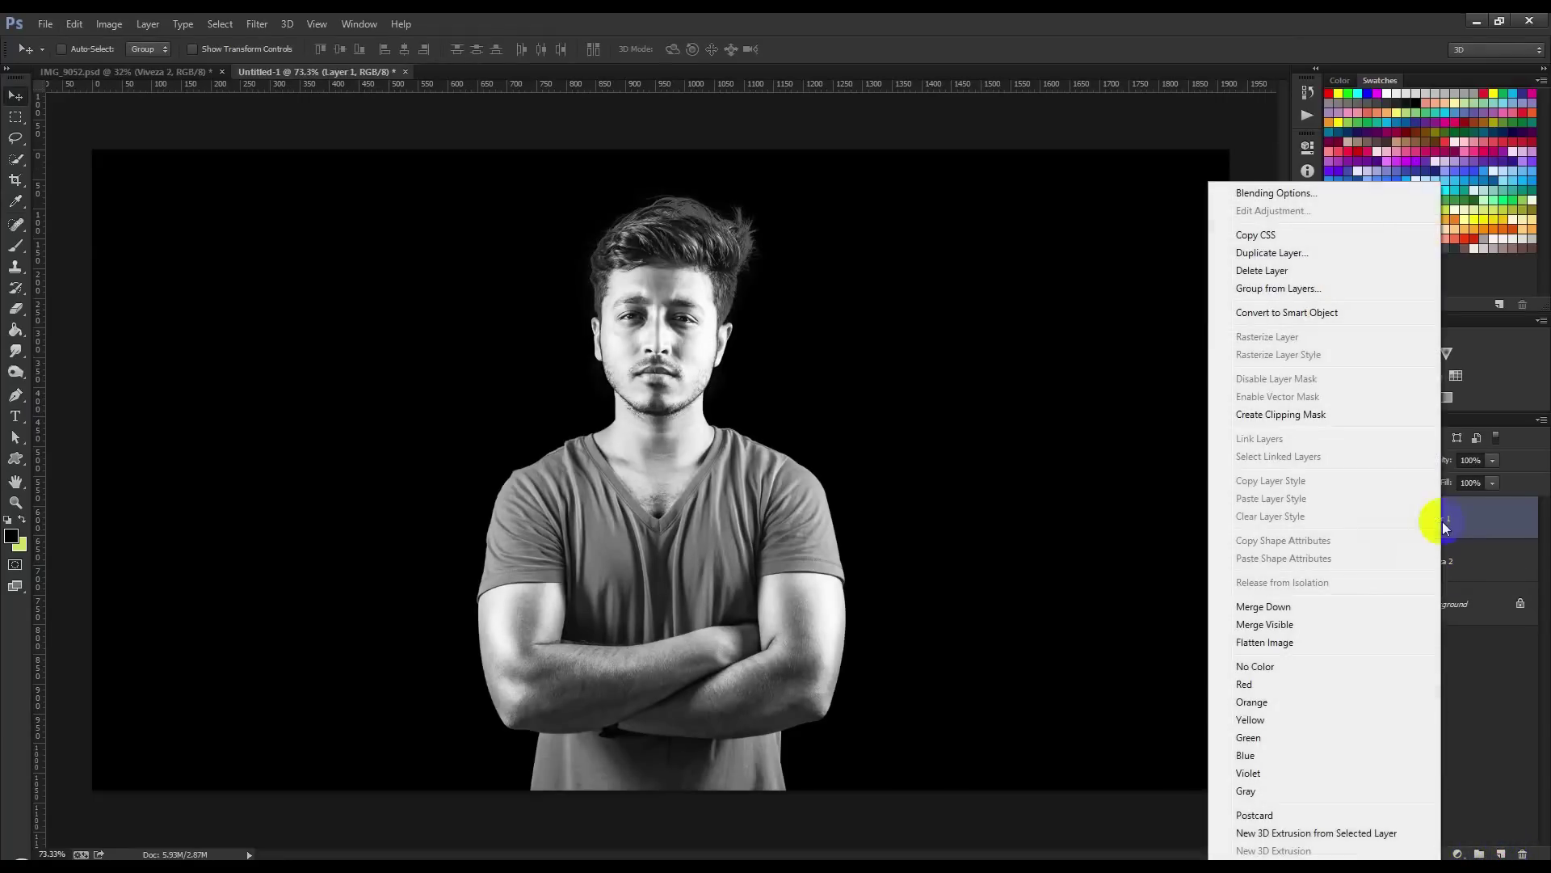
pyautogui.rightClick(1490, 515)
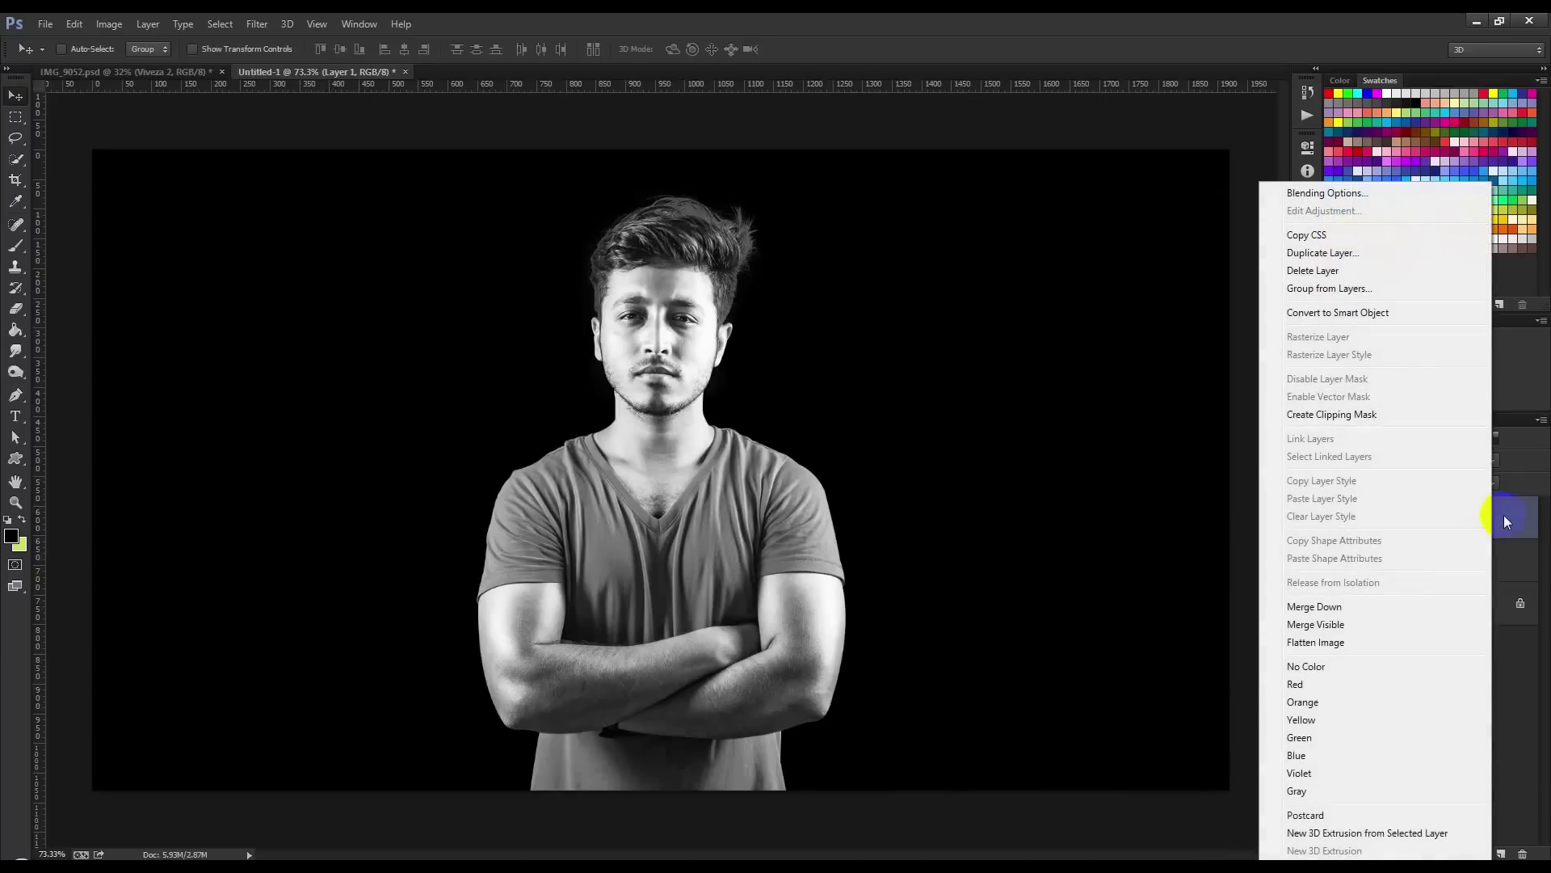
pyautogui.click(1355, 417)
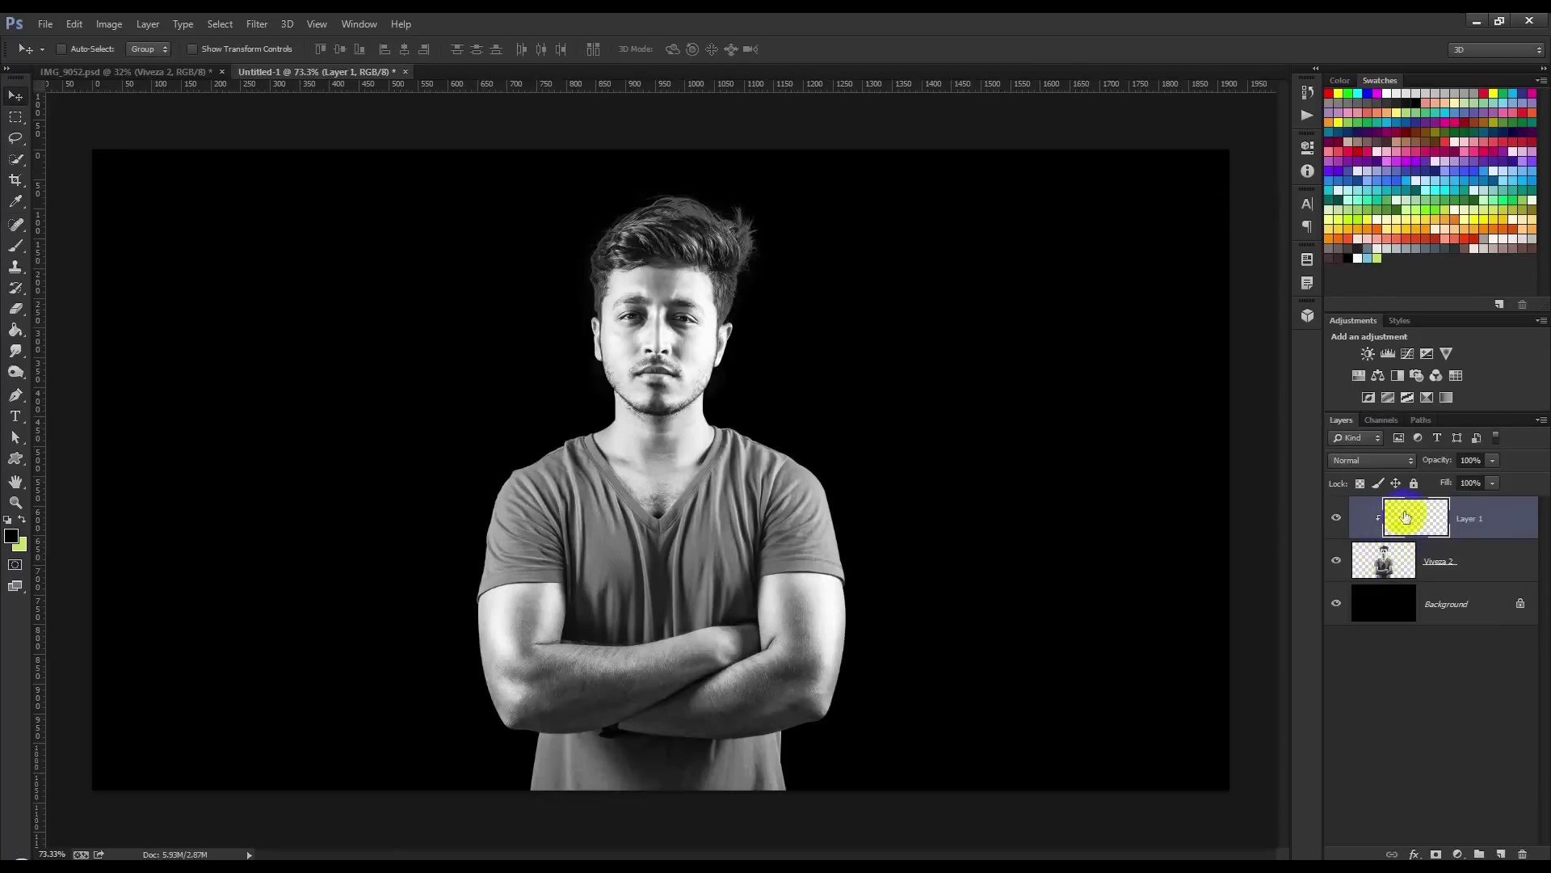
# With the Brush Tool, paint light yellow-green over the face, head, neck and shirt on Layer 1
pyautogui.rightClick(15, 239)
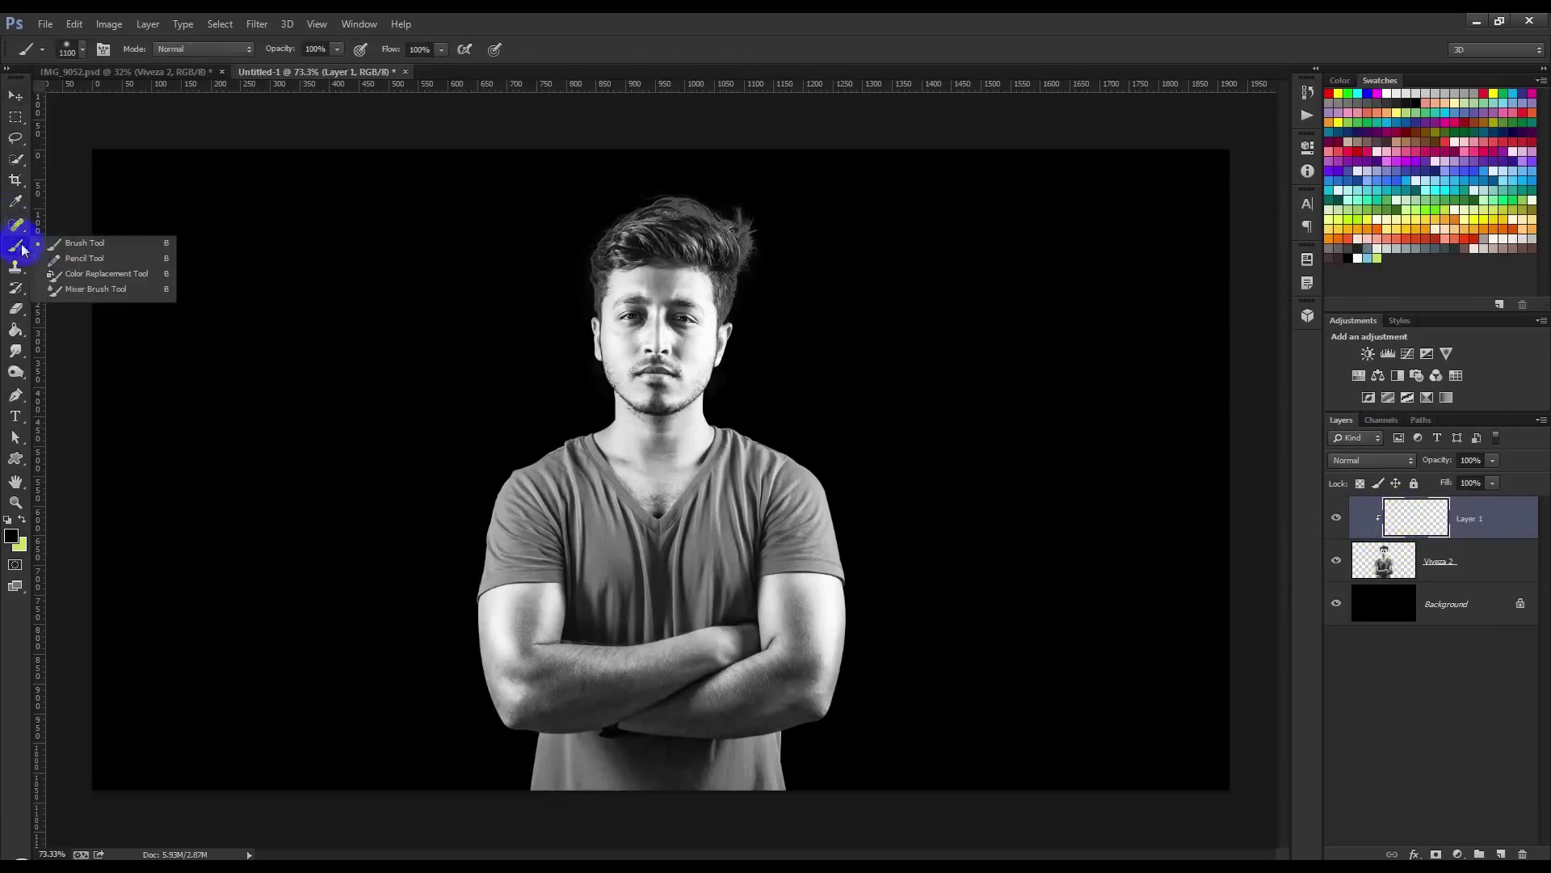
pyautogui.click(74, 243)
pyautogui.click(628, 351)
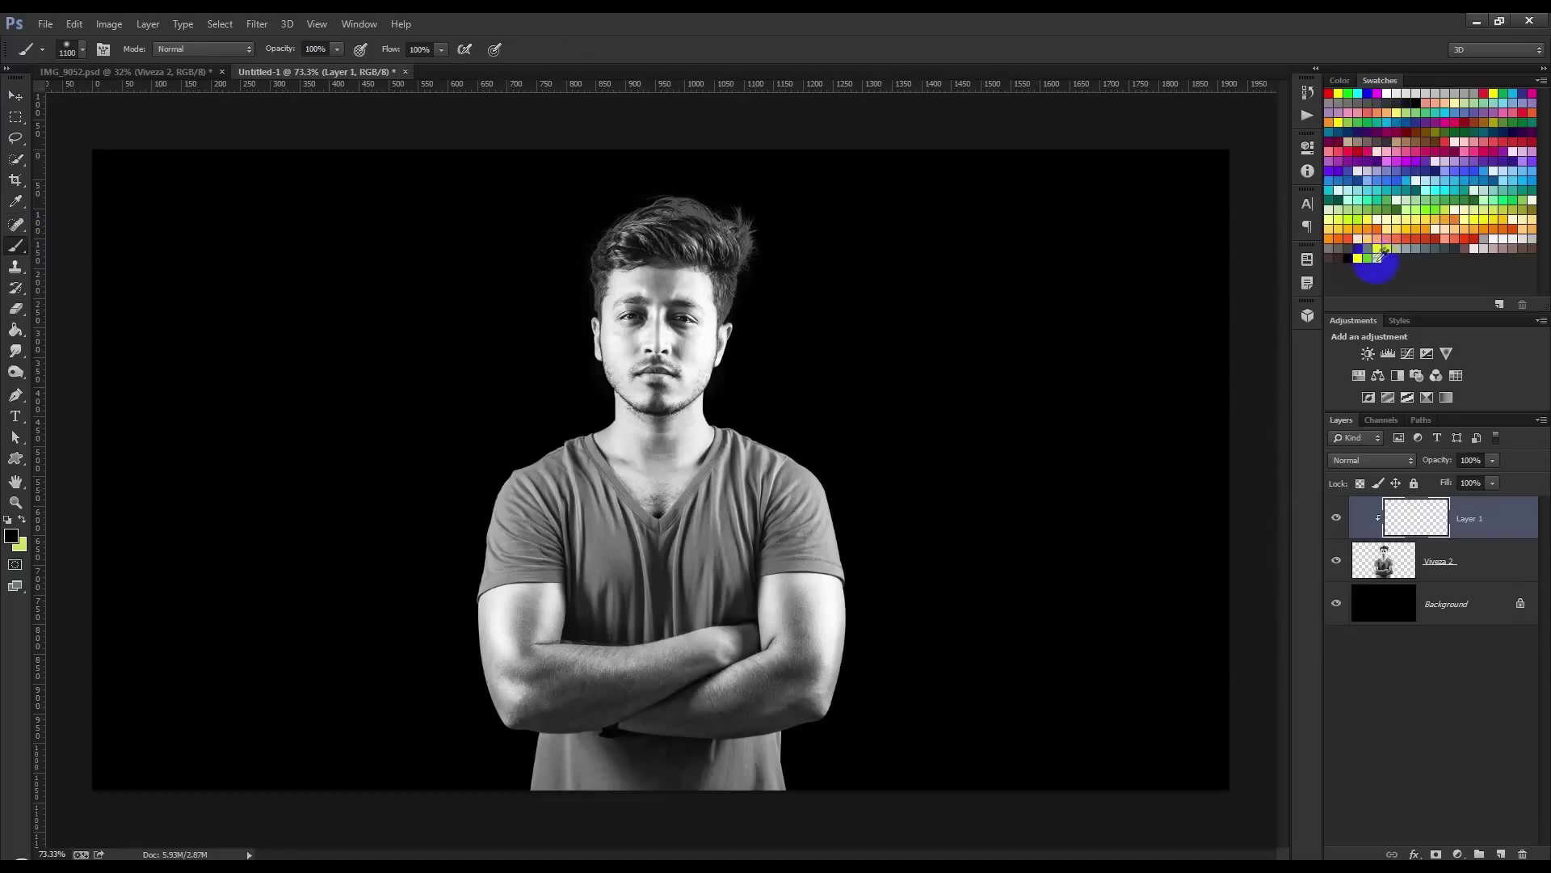
pyautogui.moveTo(678, 350); pyautogui.dragTo(633, 315)
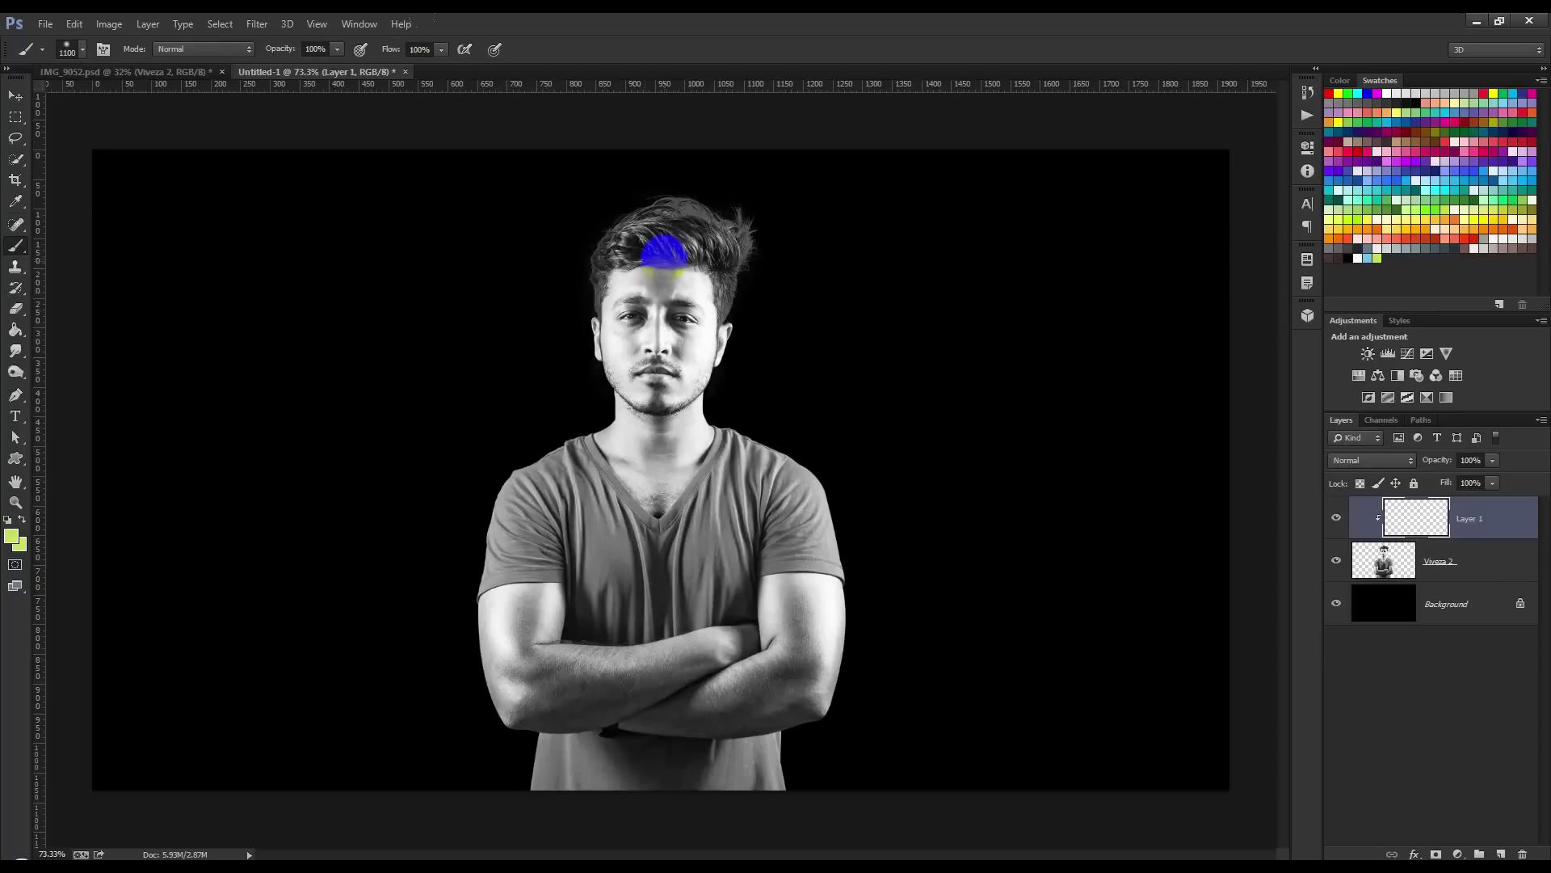
pyautogui.moveTo(664, 252); pyautogui.dragTo(634, 251)
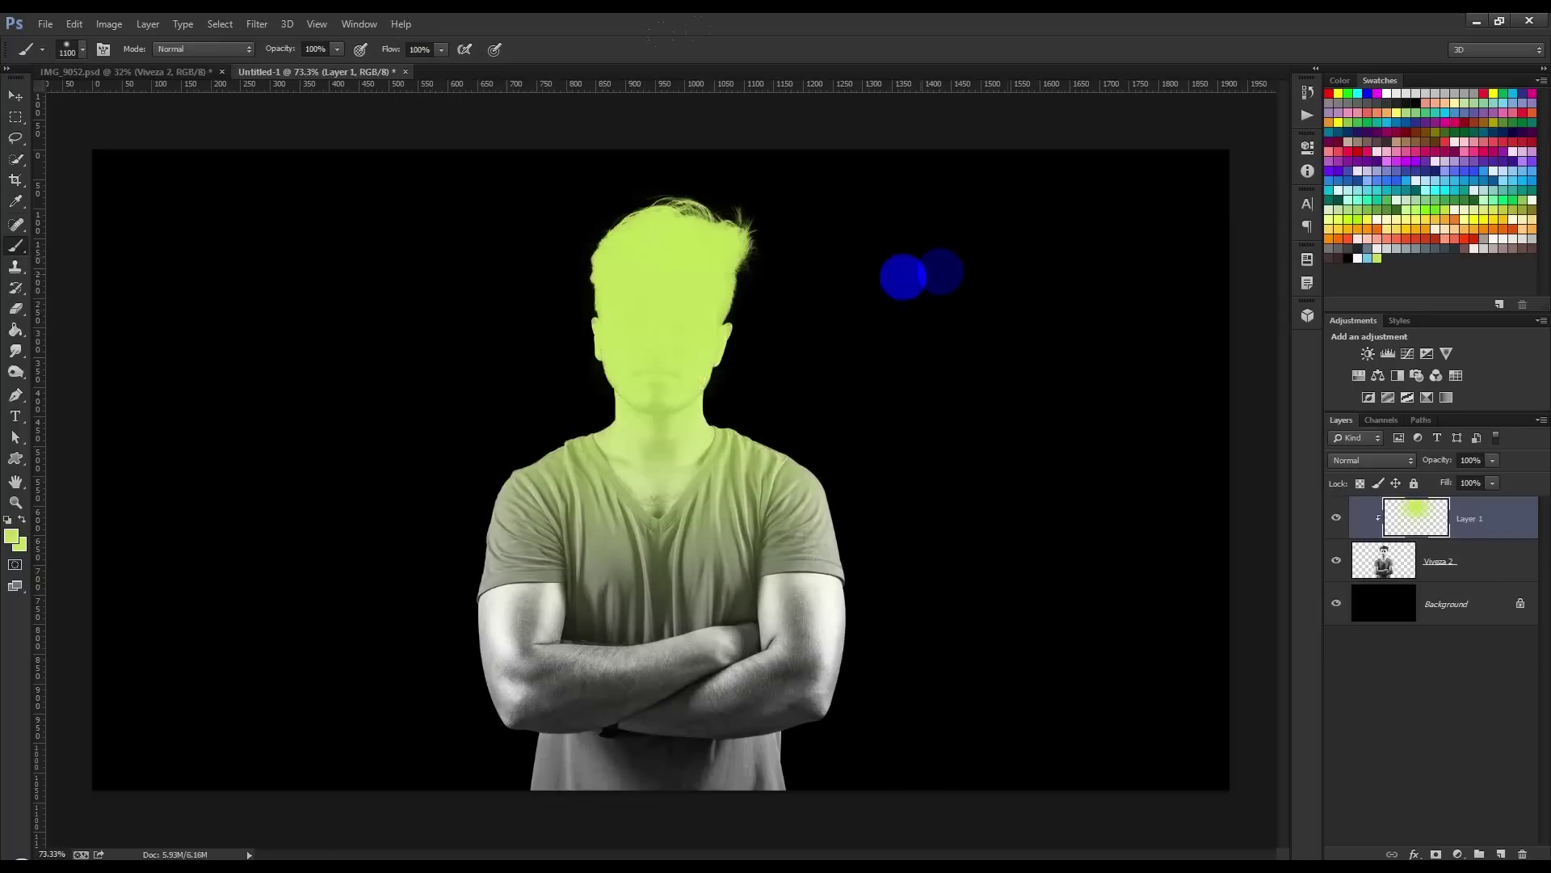
# Set Layer 1's blend mode to Color and shrink the brush to 600
pyautogui.click(1361, 459)
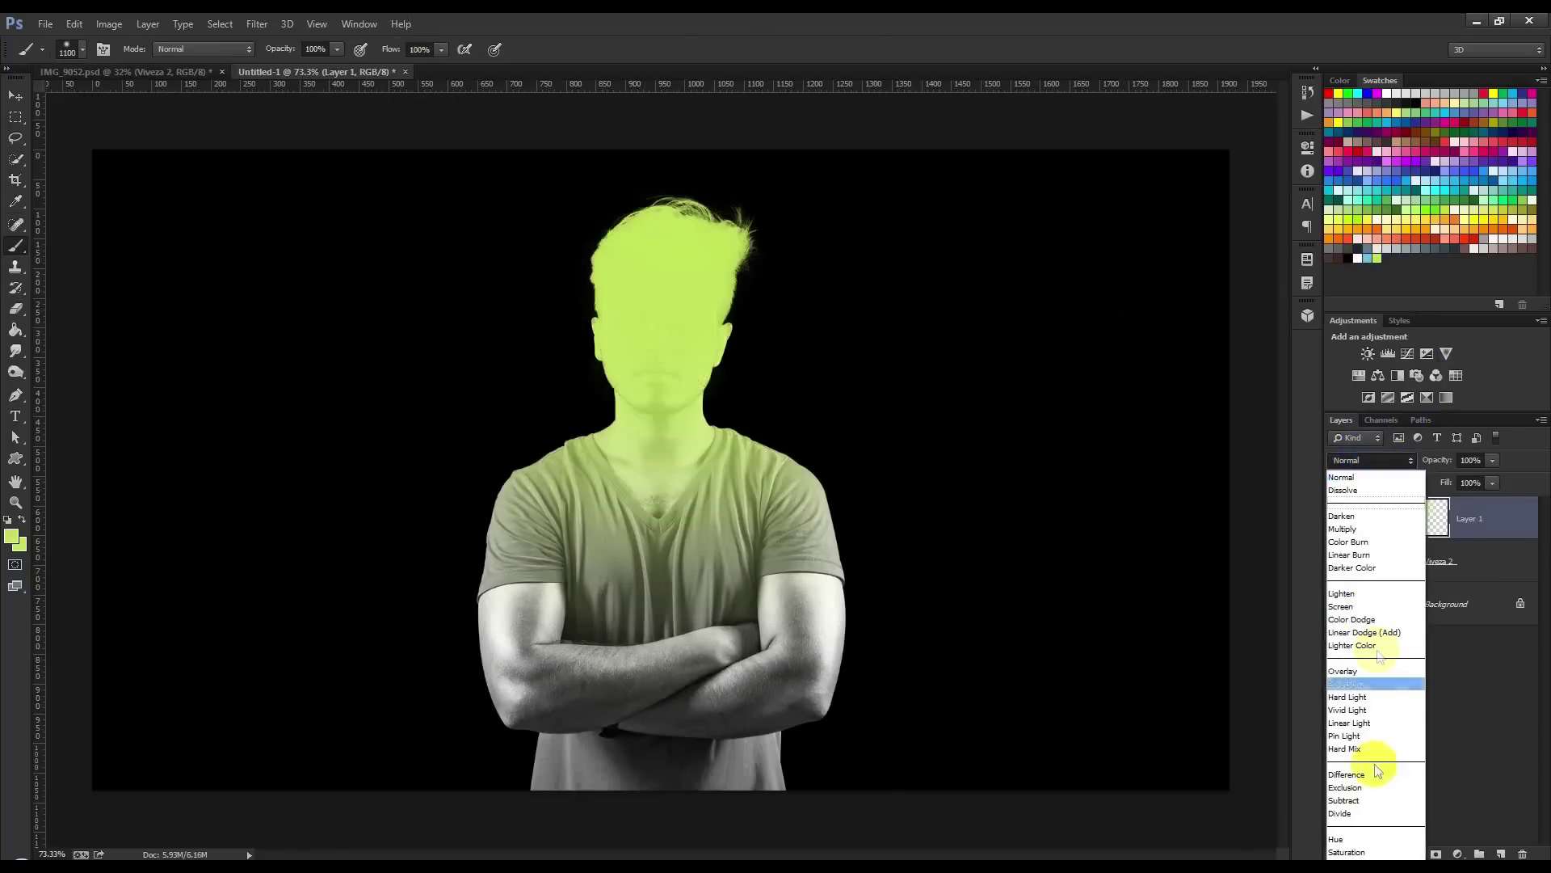
pyautogui.click(1347, 851)
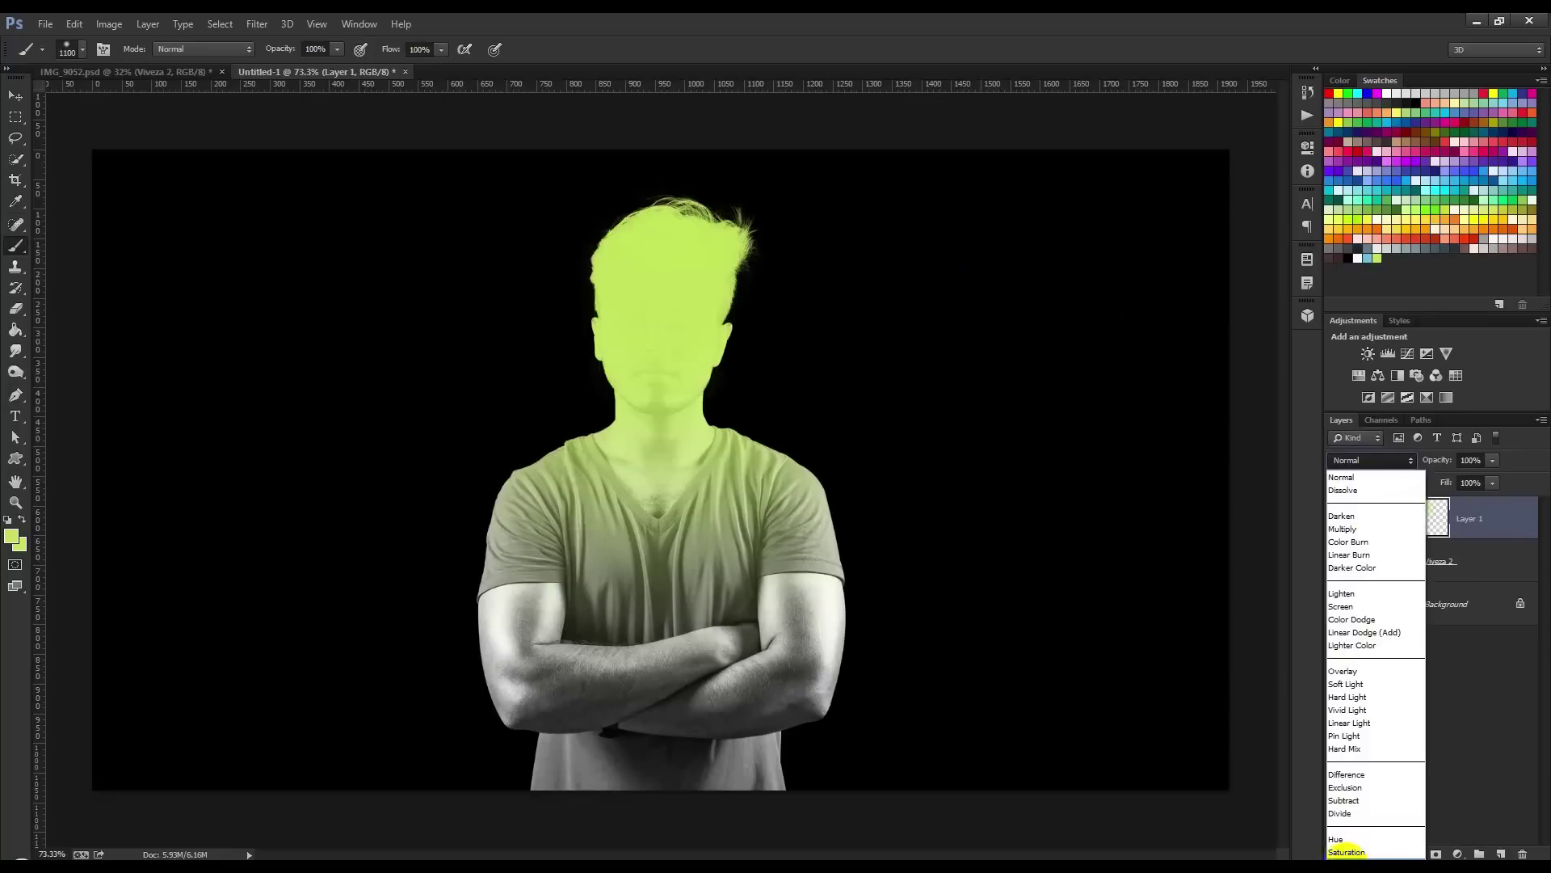
pyautogui.click(1347, 852)
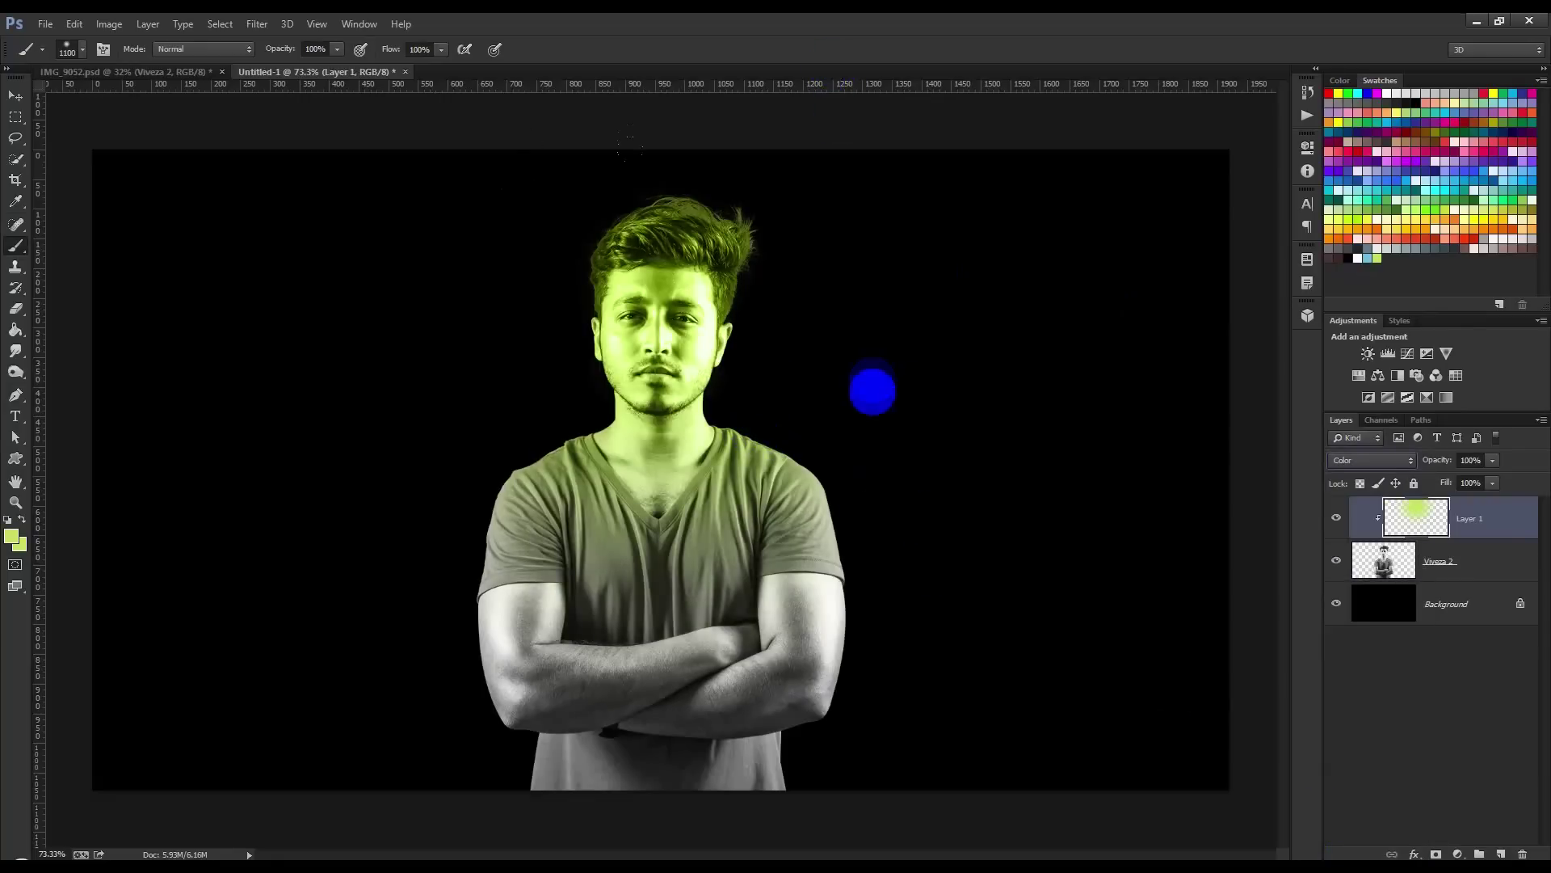
pyautogui.press('[')
pyautogui.press('[')
pyautogui.press('[')
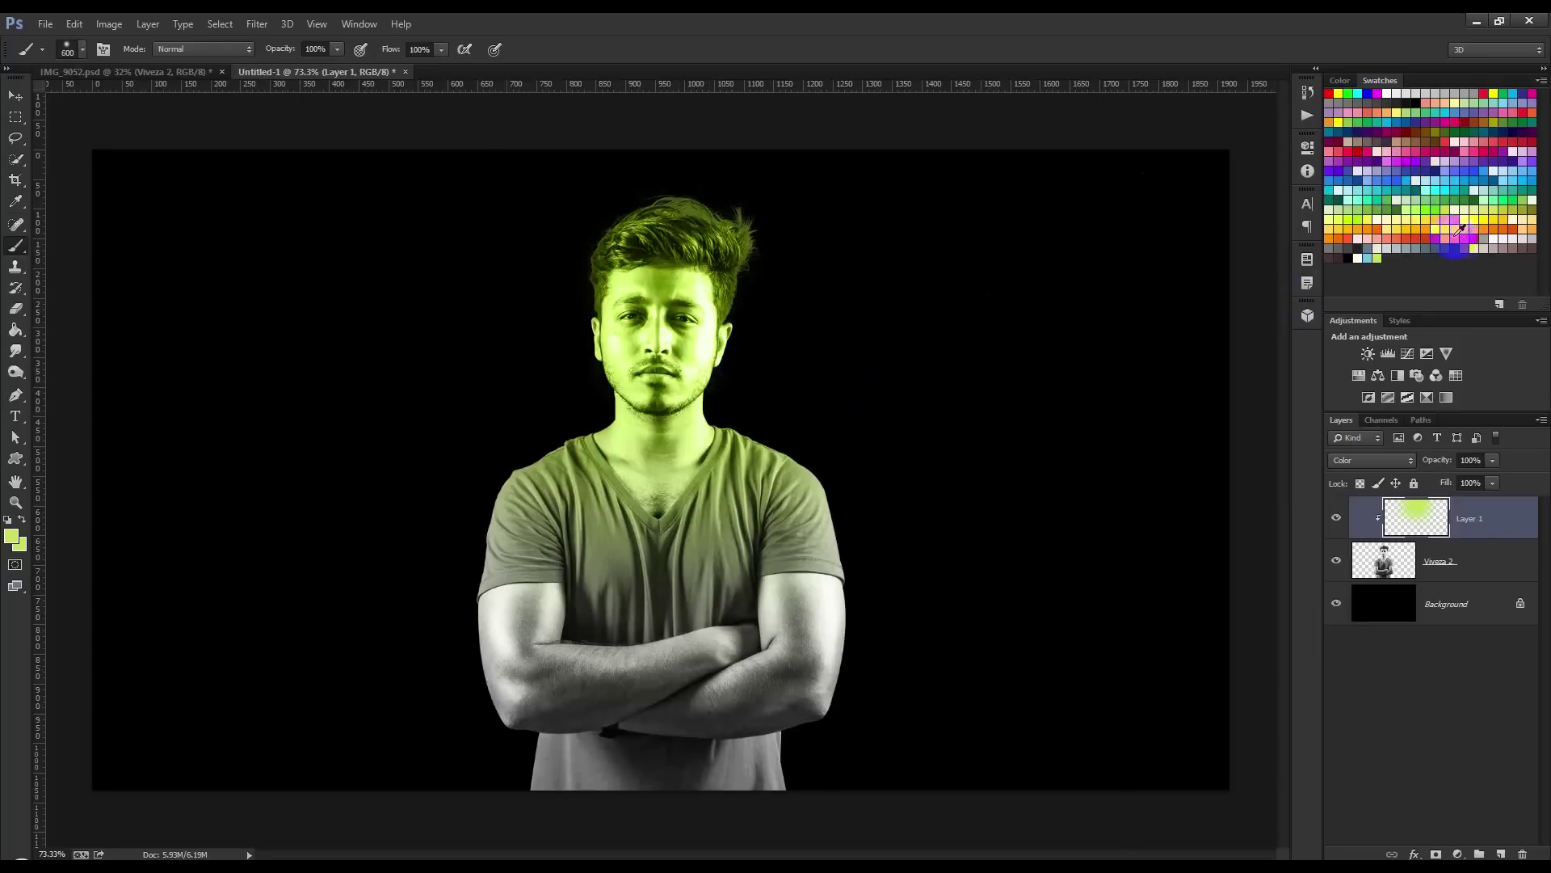
# Brush cyan over the shirt and arms, red lower down, and yellow-green on the shoulders
pyautogui.click(1366, 254)
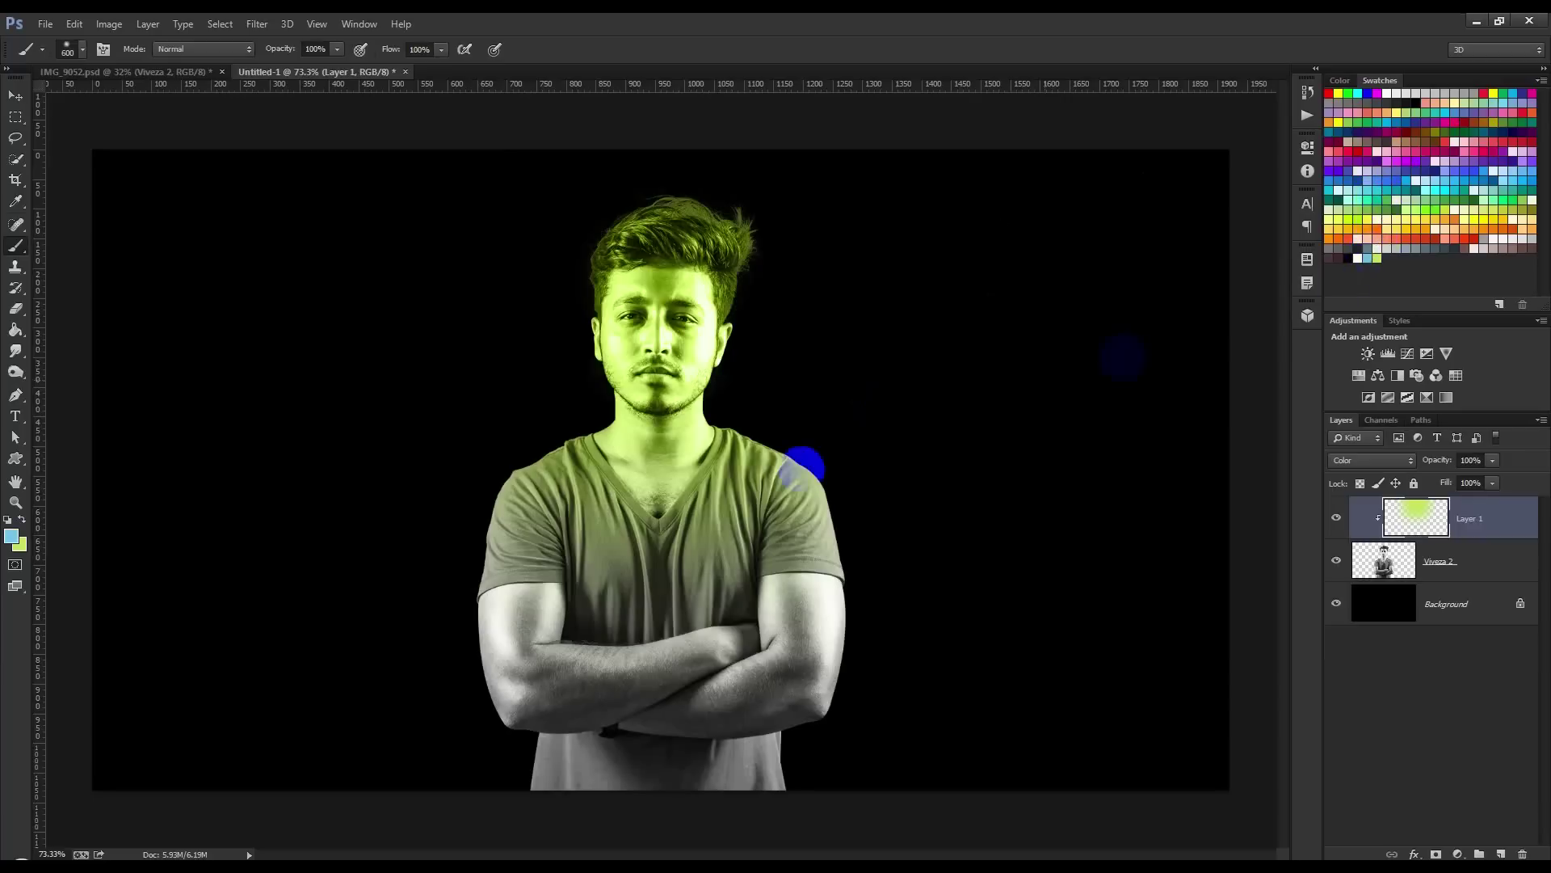
pyautogui.moveTo(892, 557); pyautogui.dragTo(467, 571)
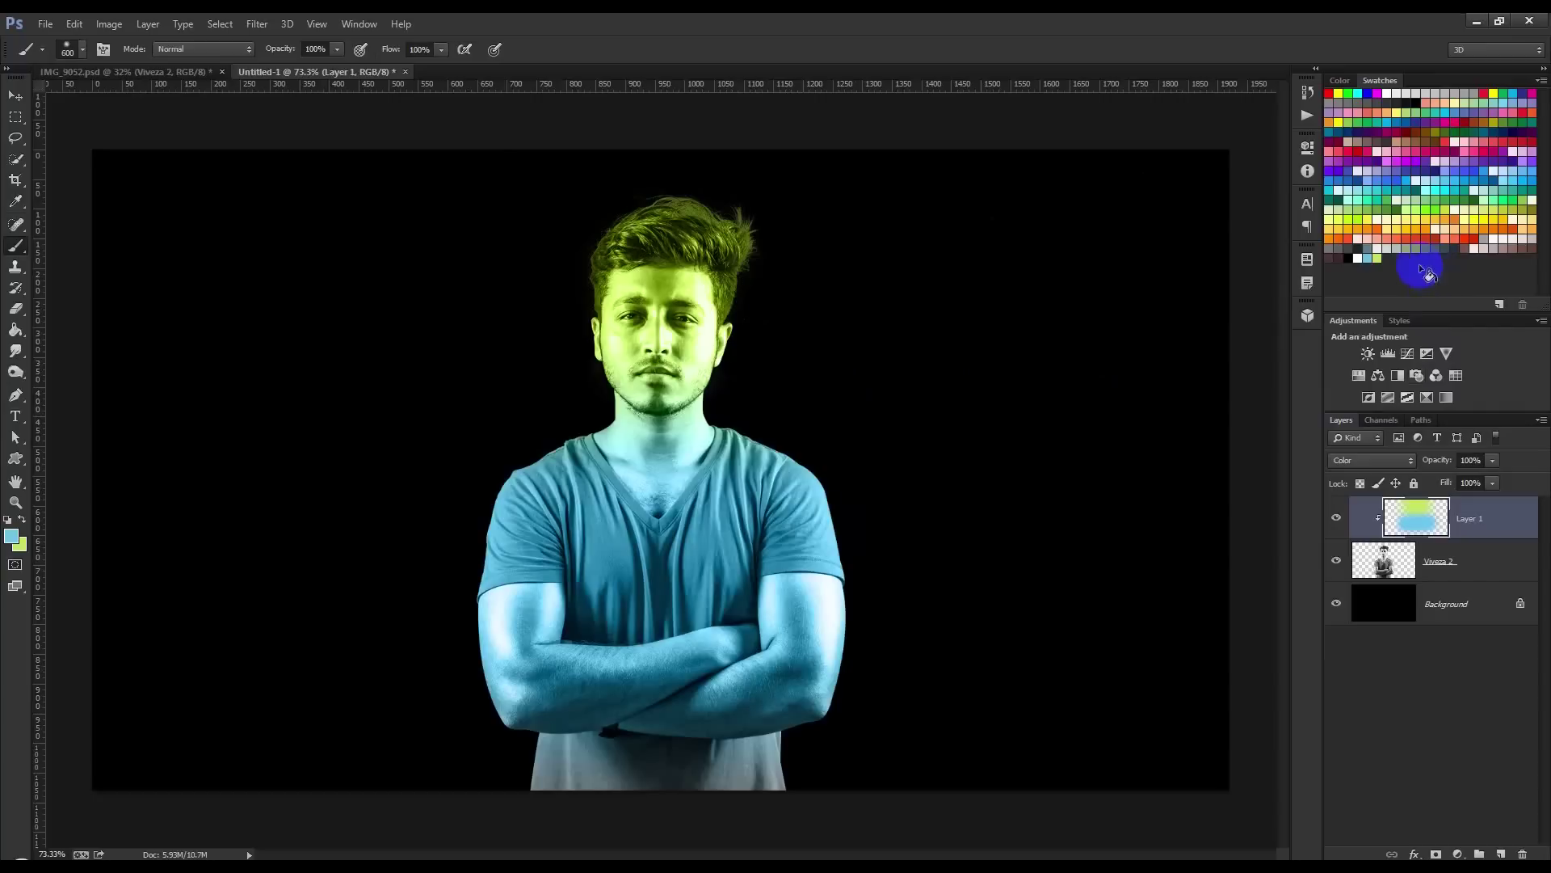
pyautogui.click(1467, 235)
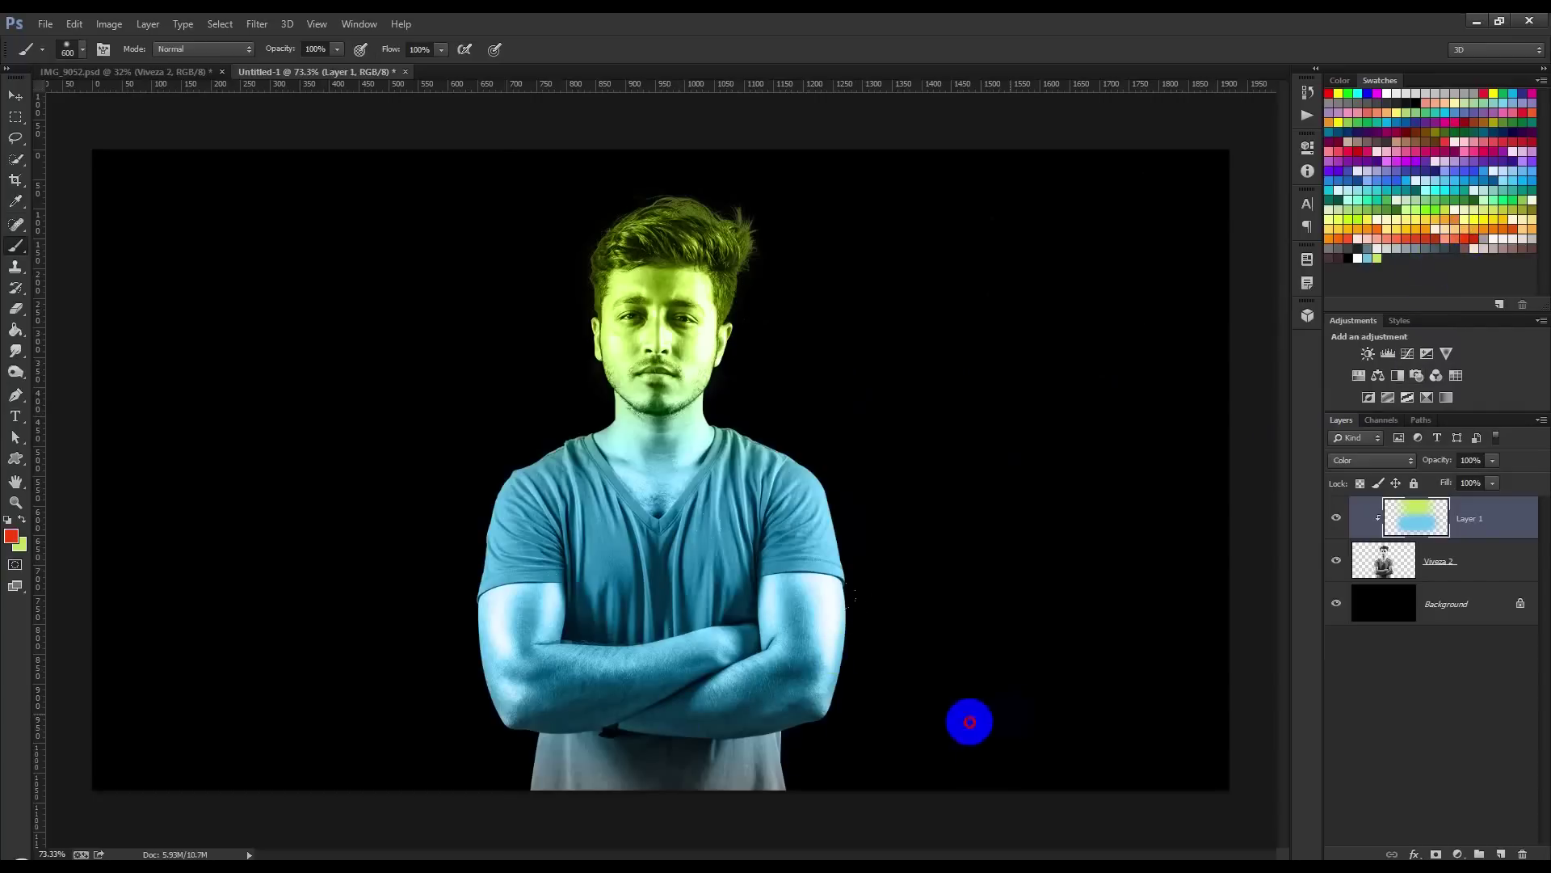
pyautogui.moveTo(966, 721); pyautogui.dragTo(364, 796)
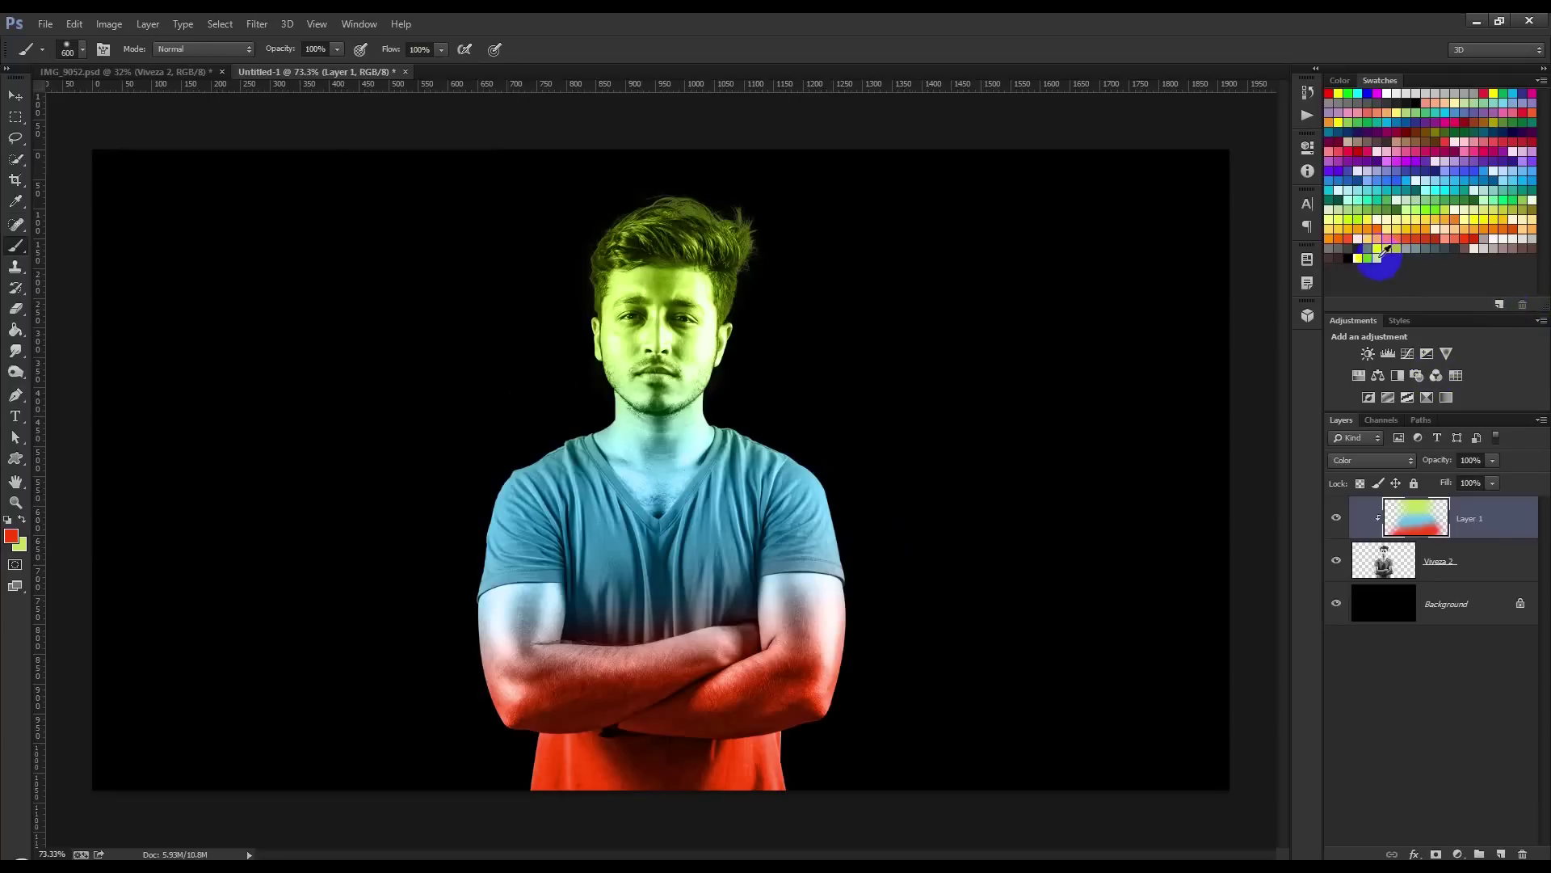
pyautogui.click(1376, 255)
pyautogui.moveTo(711, 291); pyautogui.dragTo(947, 298)
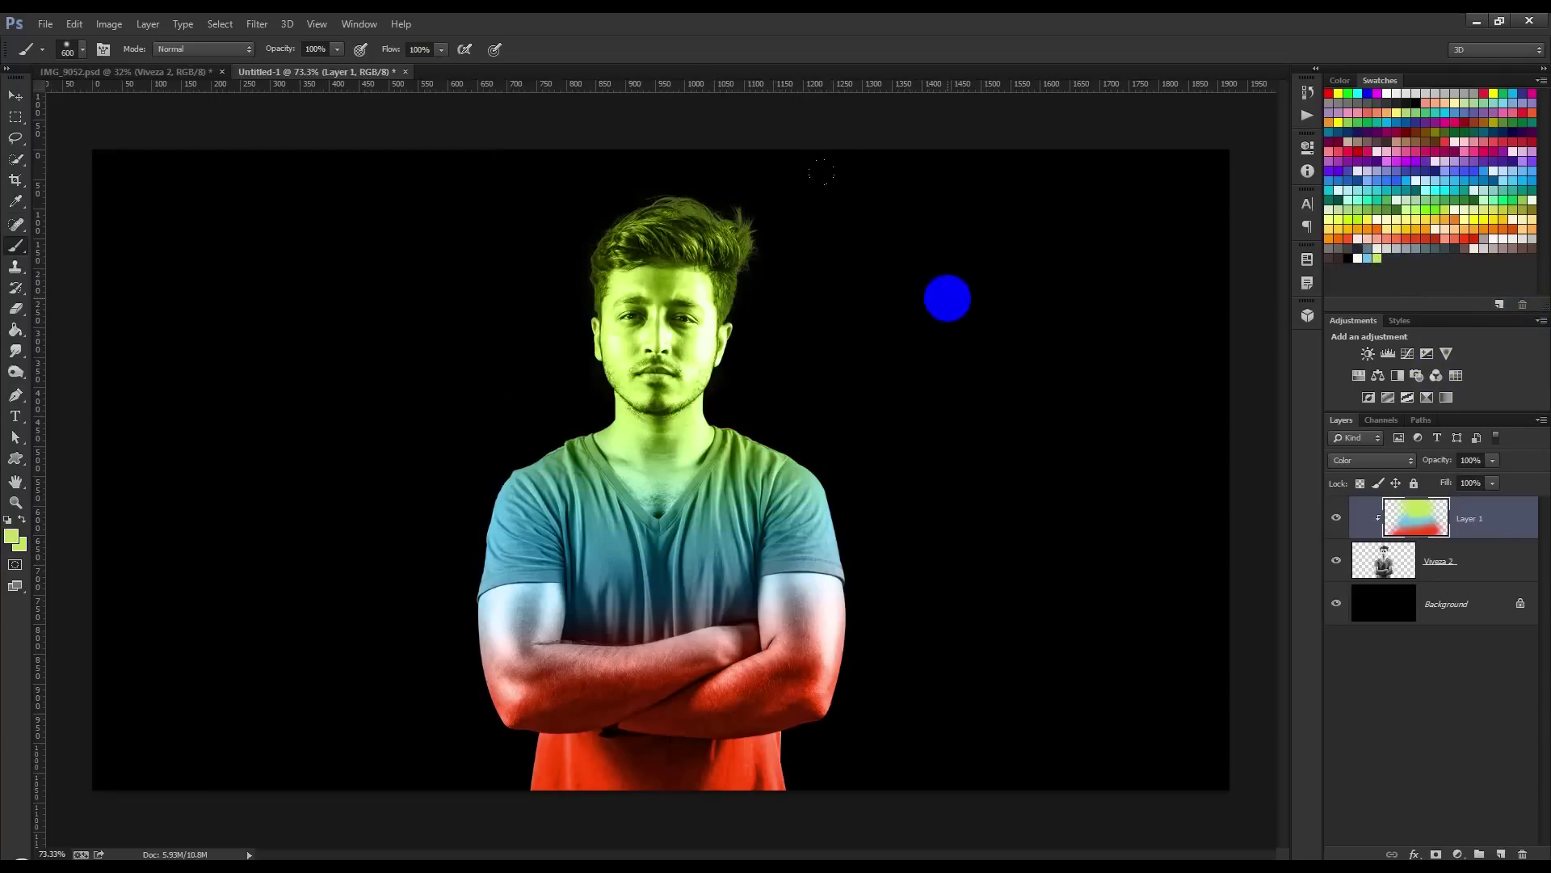